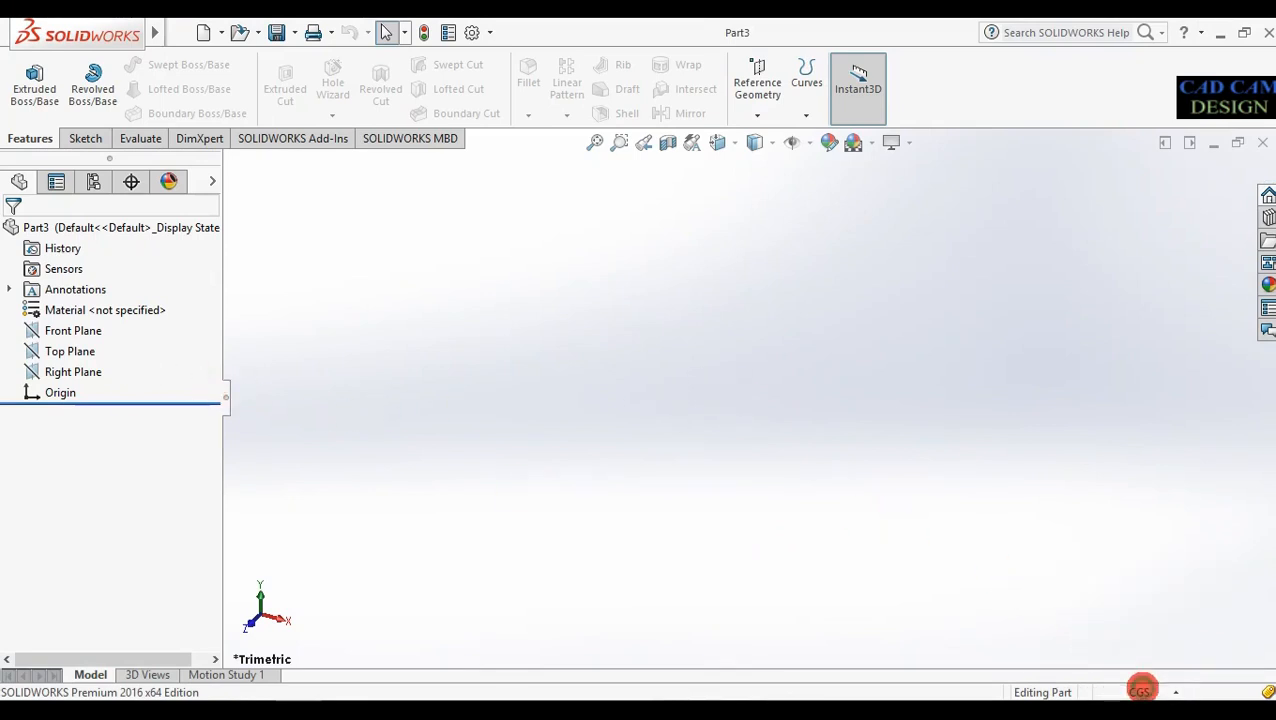
Set the document units to MMGS and open a new sketch on the Top Plane
click(1145, 686)
click(1108, 612)
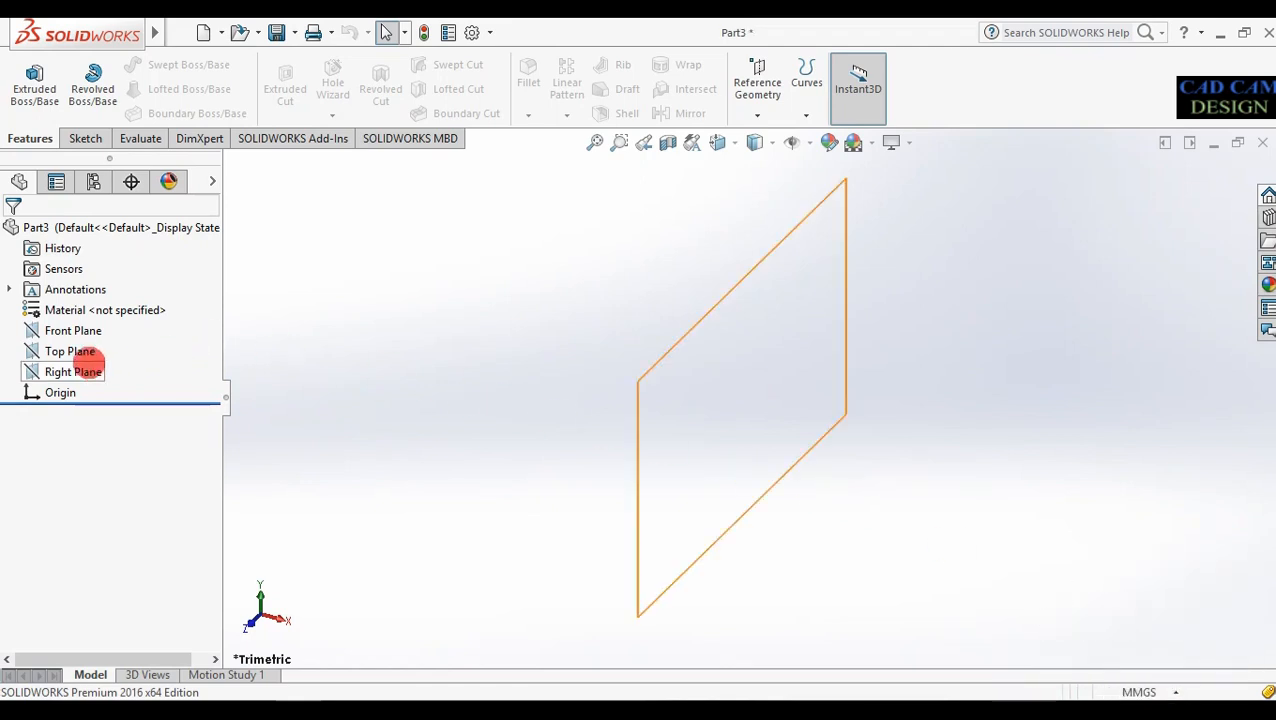
right_click(80, 351)
click(97, 332)
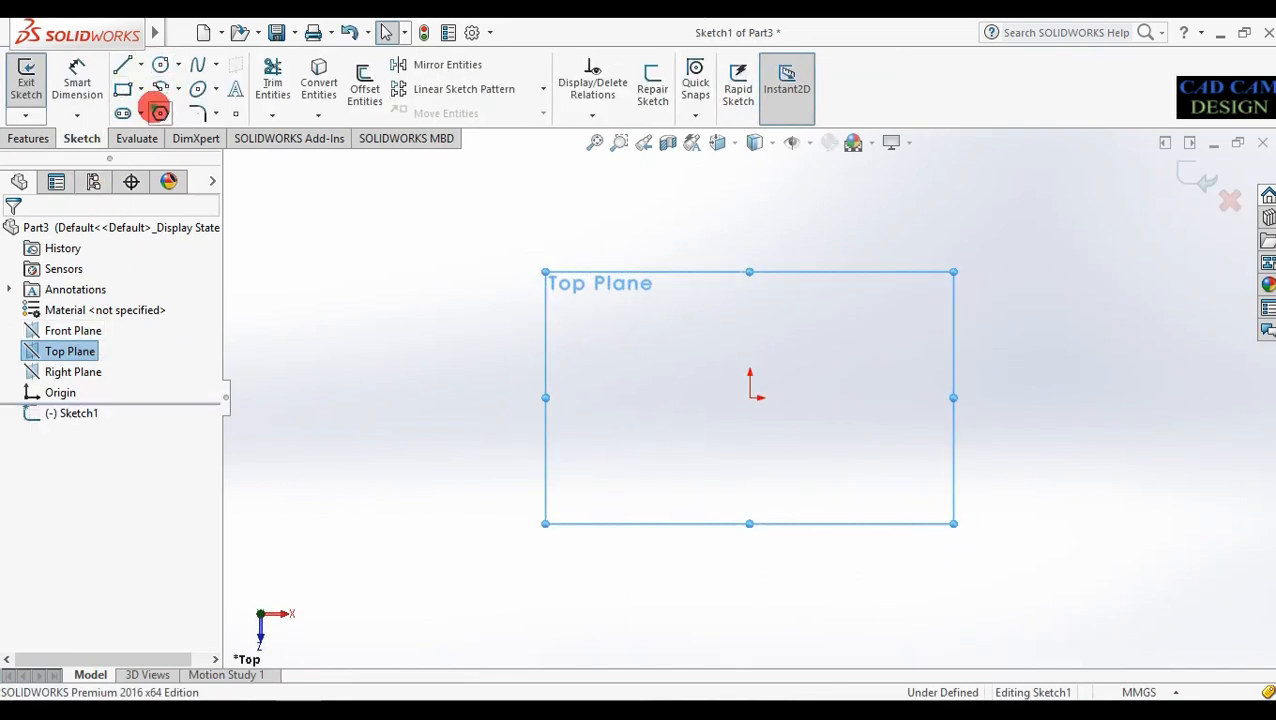
Sketch a six-sided inscribed-circle polygon centred on the origin, with sides about 40 mm long
click(158, 112)
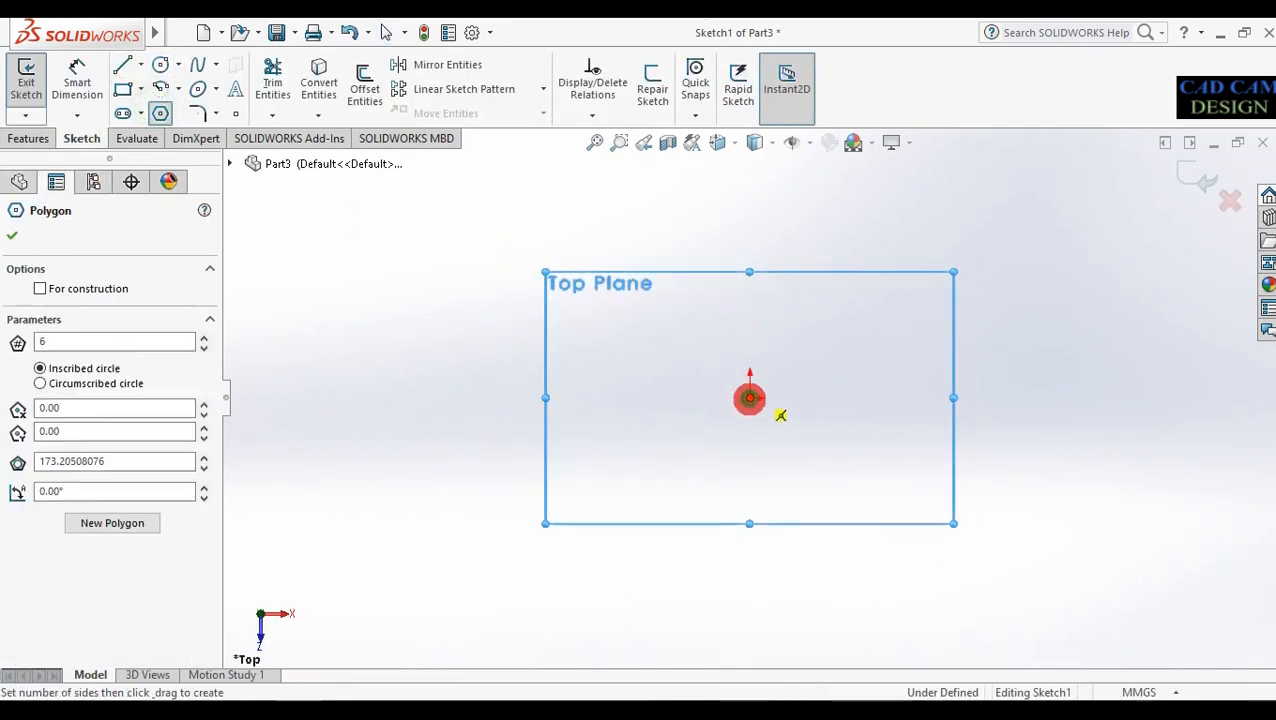
click(749, 398)
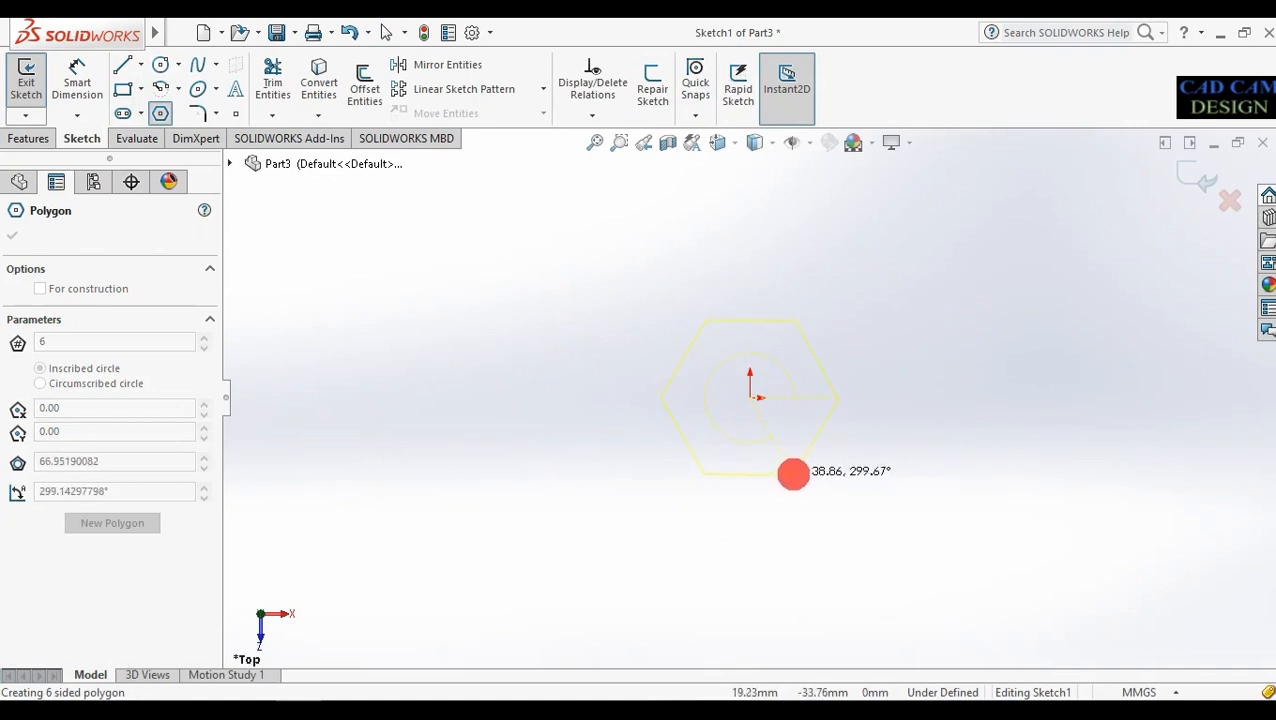
click(796, 476)
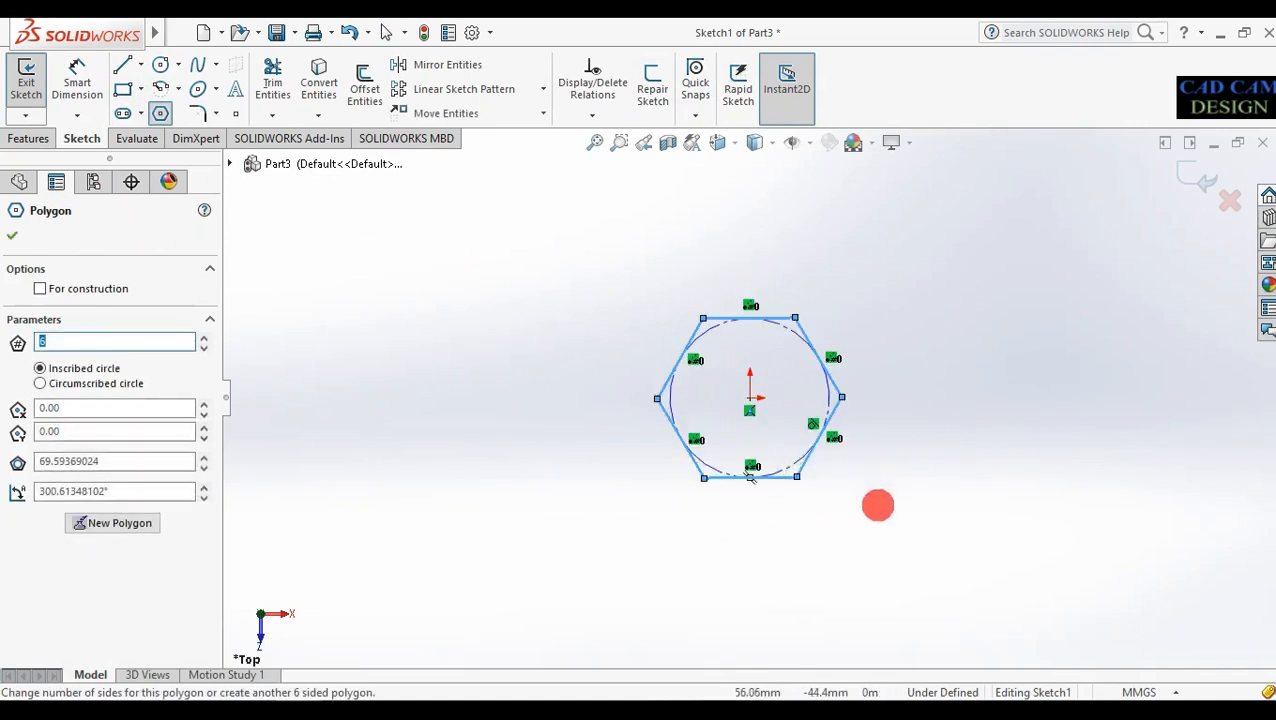
key(Escape)
Dimension one side of the hexagon at 10 mm
right_drag(900, 547, 910, 416)
click(836, 408)
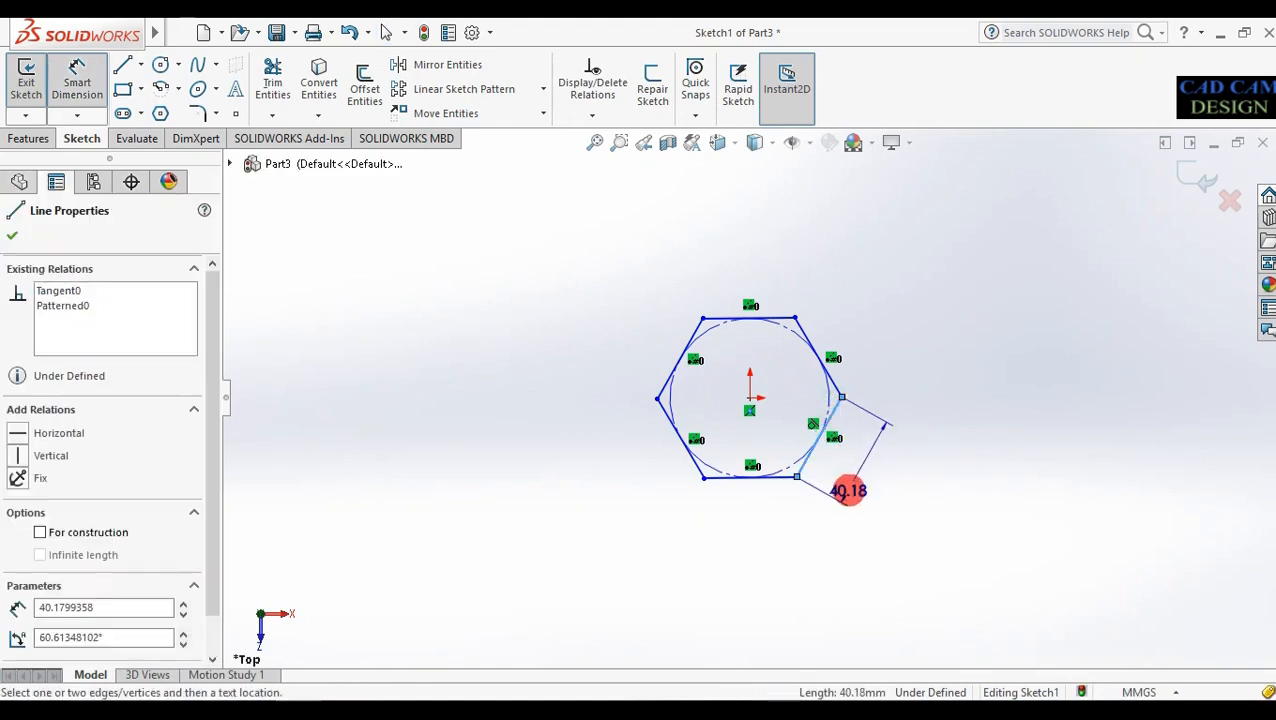
click(862, 489)
text(10)
key(Return)
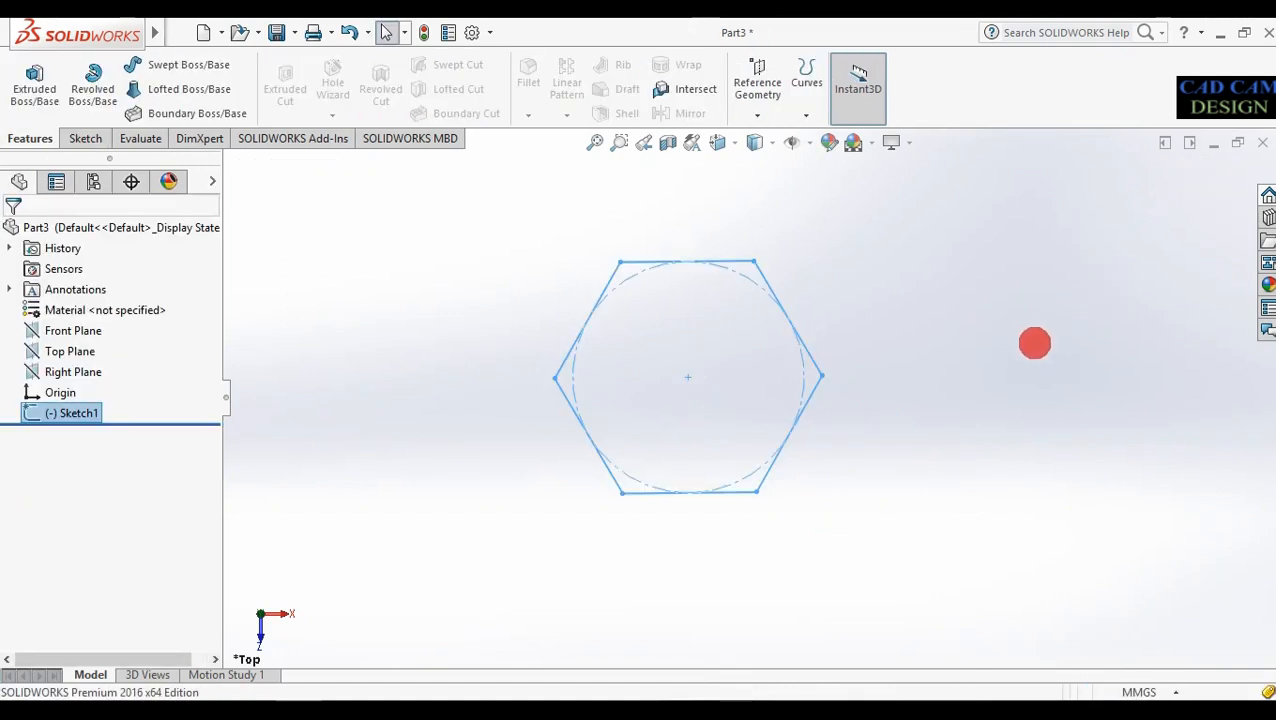
Extrude the hexagon sketch as a blind boss 7 mm deep
middle_drag(1034, 343, 581, 279)
click(38, 92)
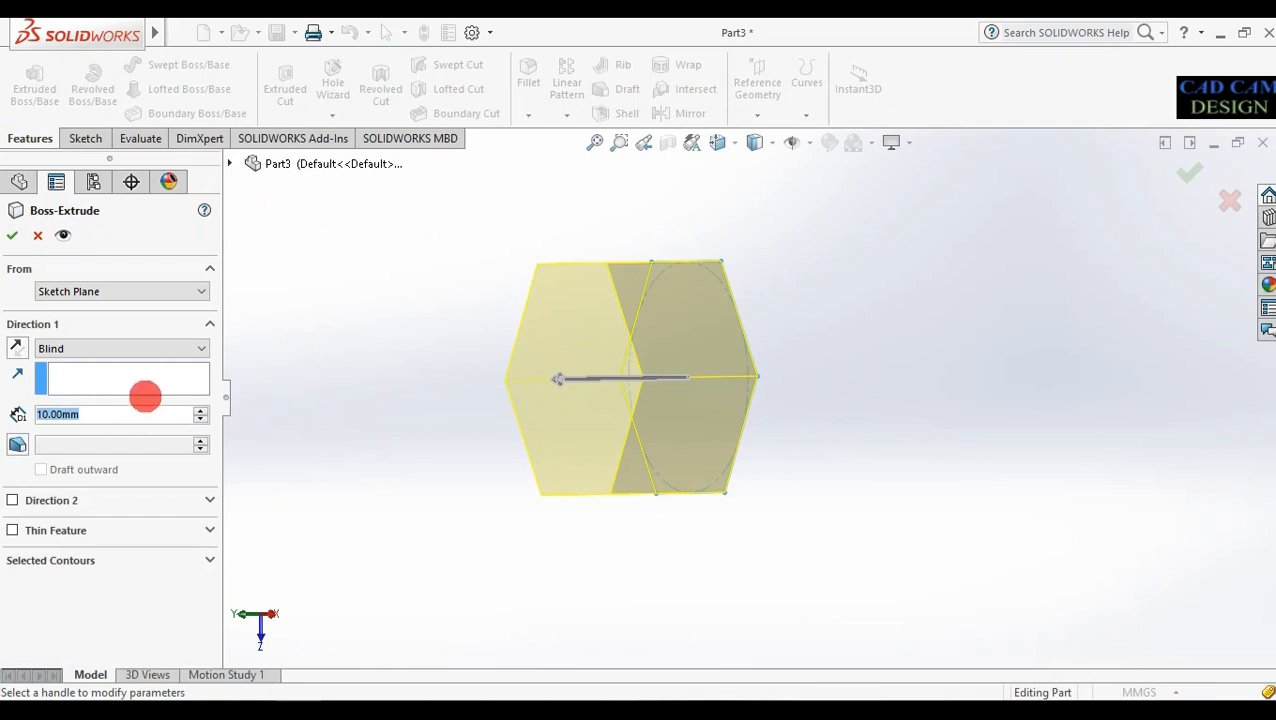
text(7)
key(Return)
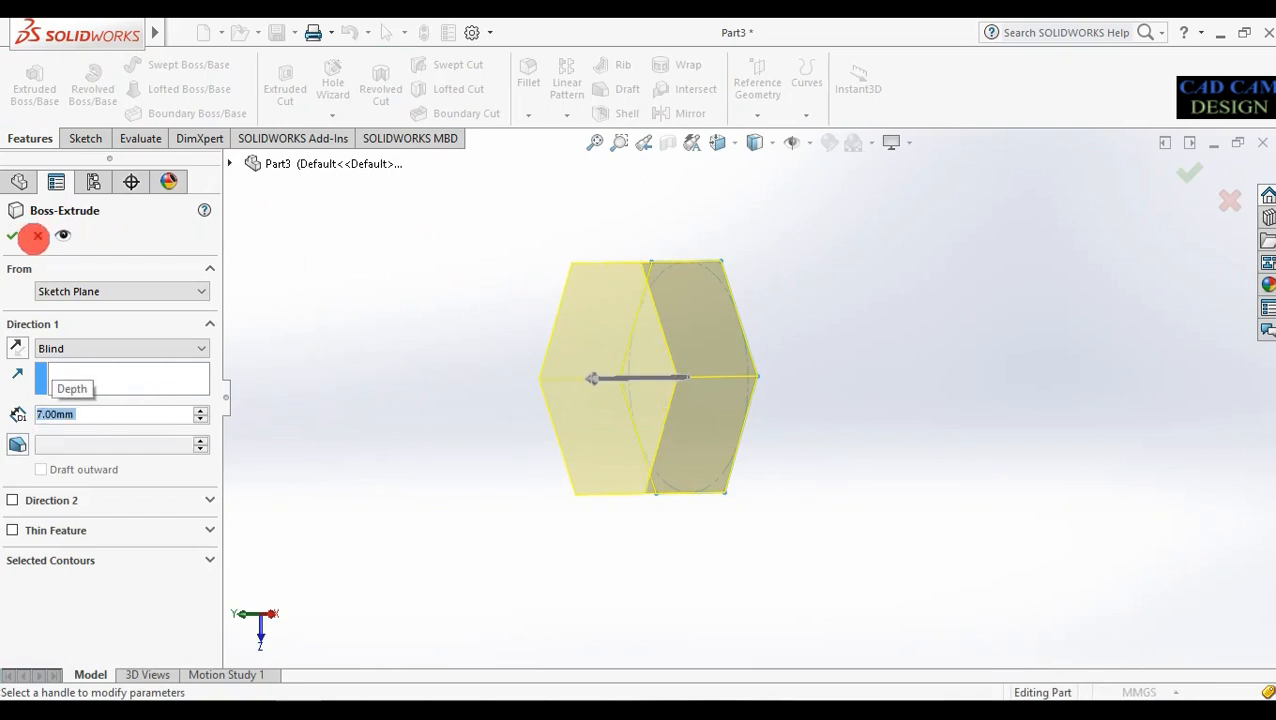
click(12, 235)
Sketch a smaller hexagon centred on the origin on the solid's top face, with sides about 3.3 mm long
mouse_move(494, 376)
middle_down()
mouse_move(527, 387)
mouse_move(493, 377)
middle_up()
click(618, 340)
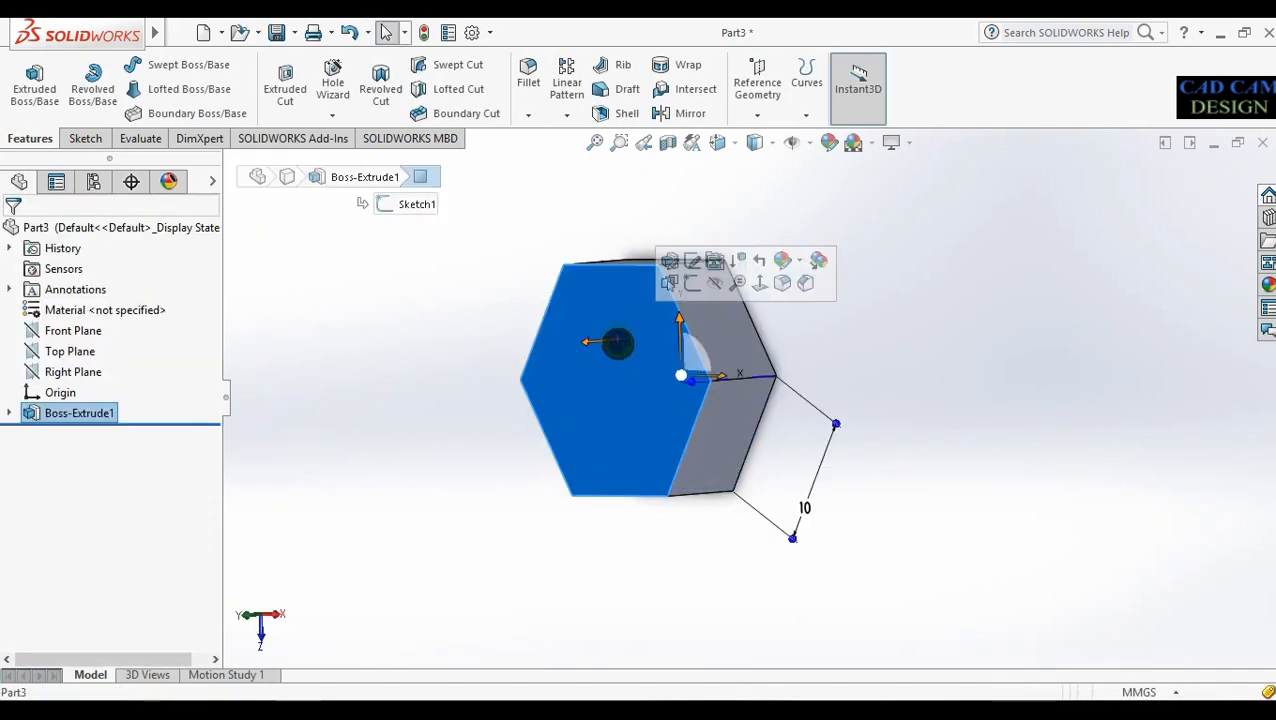
click(690, 284)
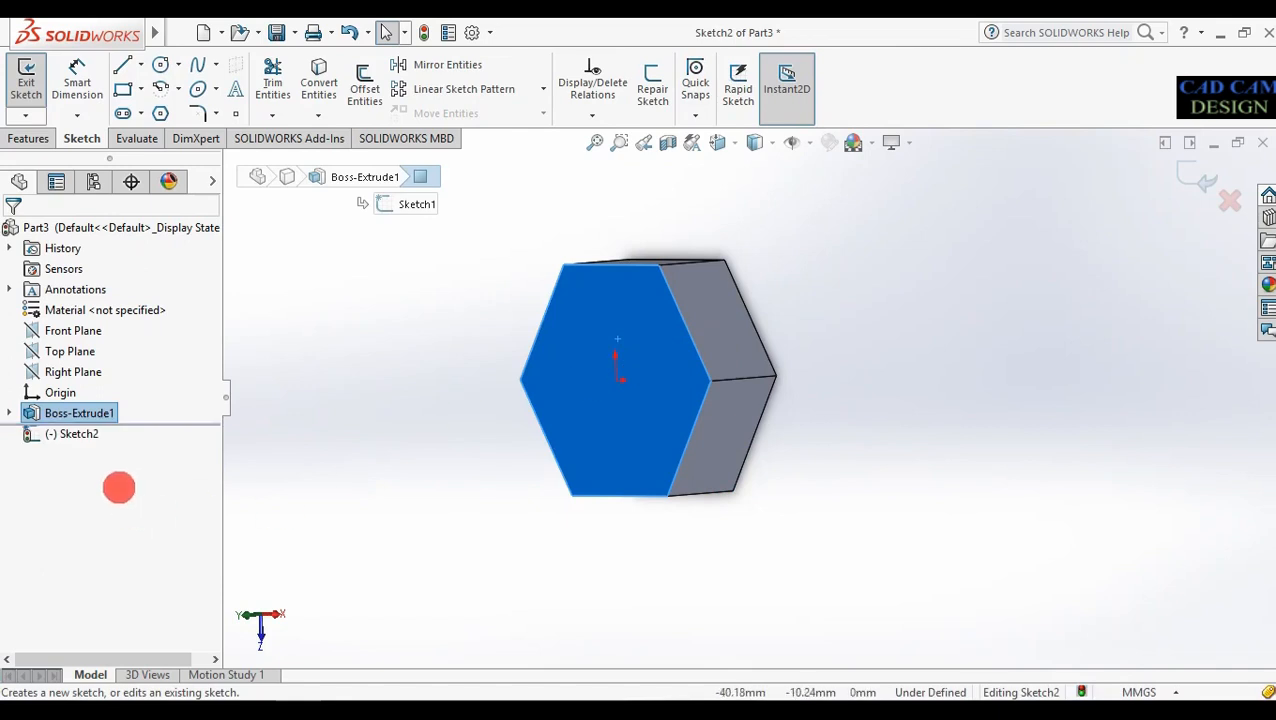
right_click(86, 432)
click(128, 392)
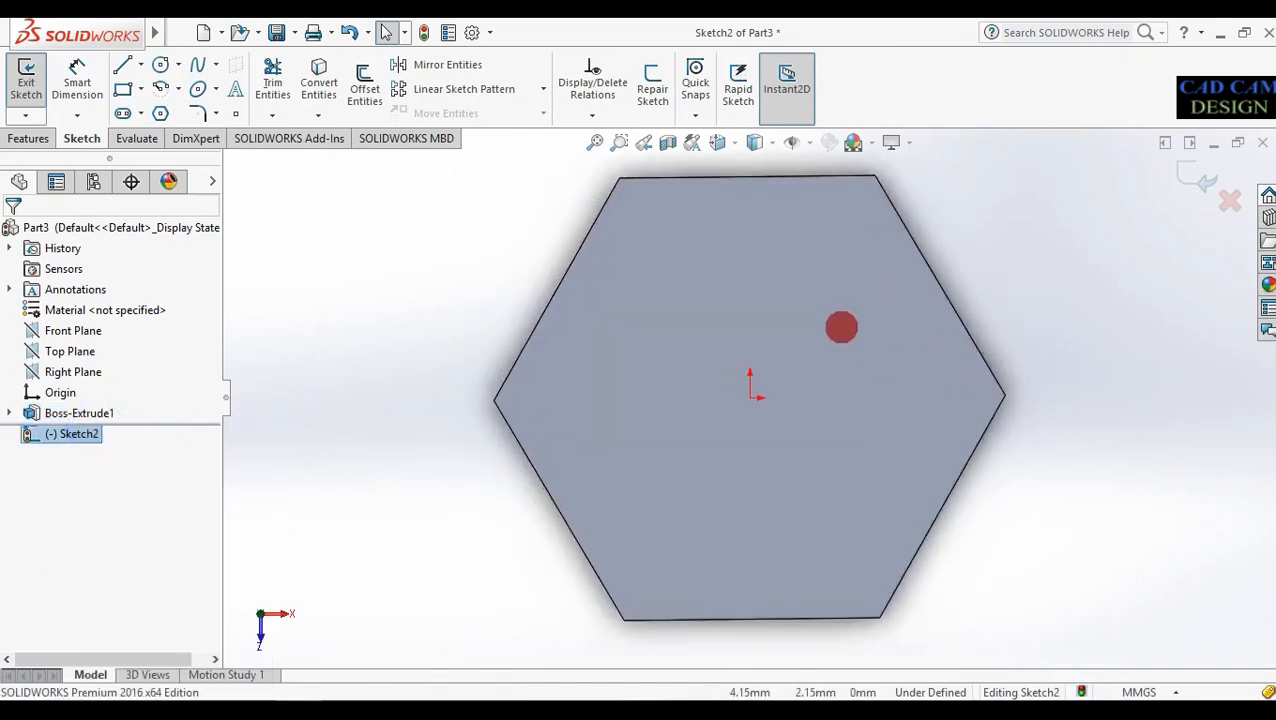
click(160, 113)
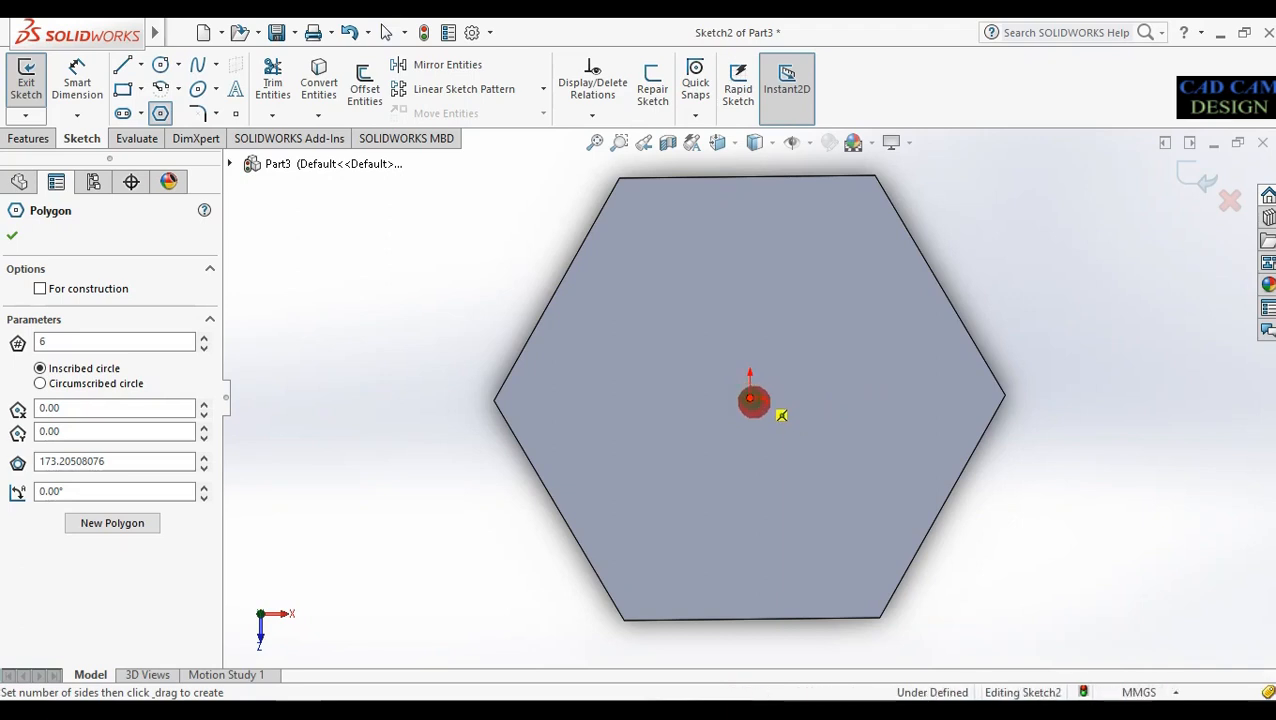
click(750, 398)
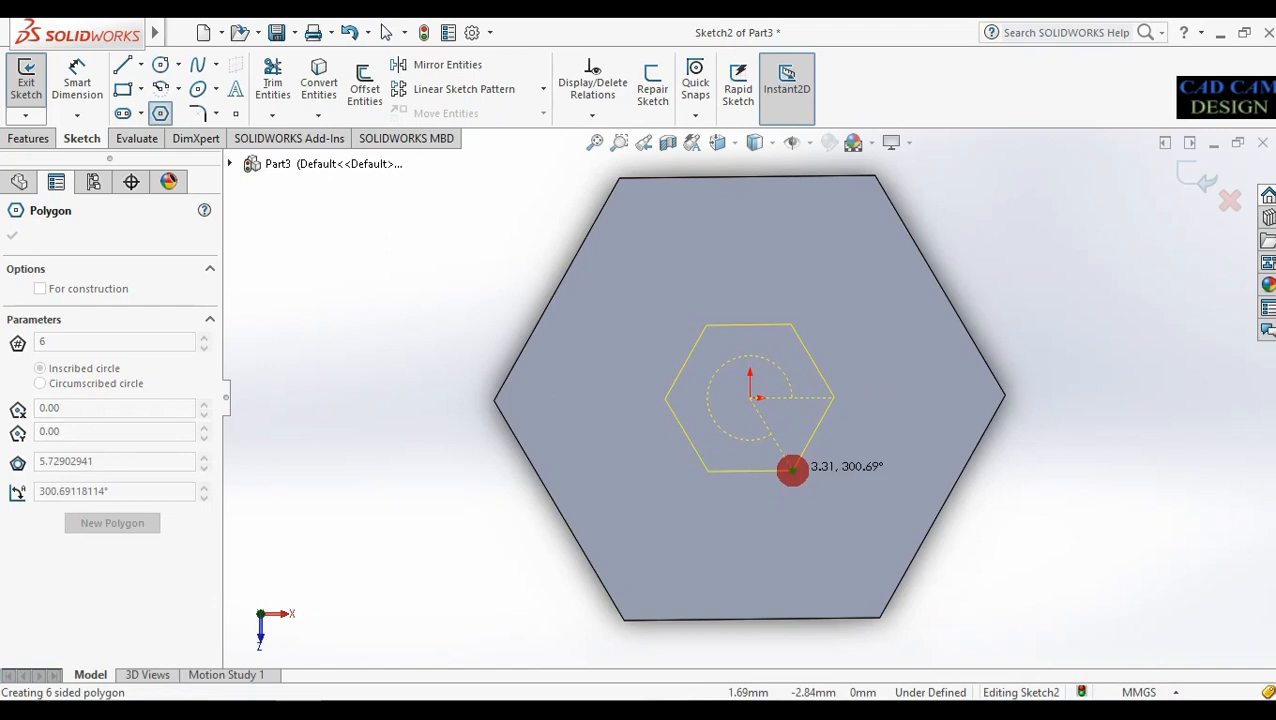
click(793, 469)
key(Escape)
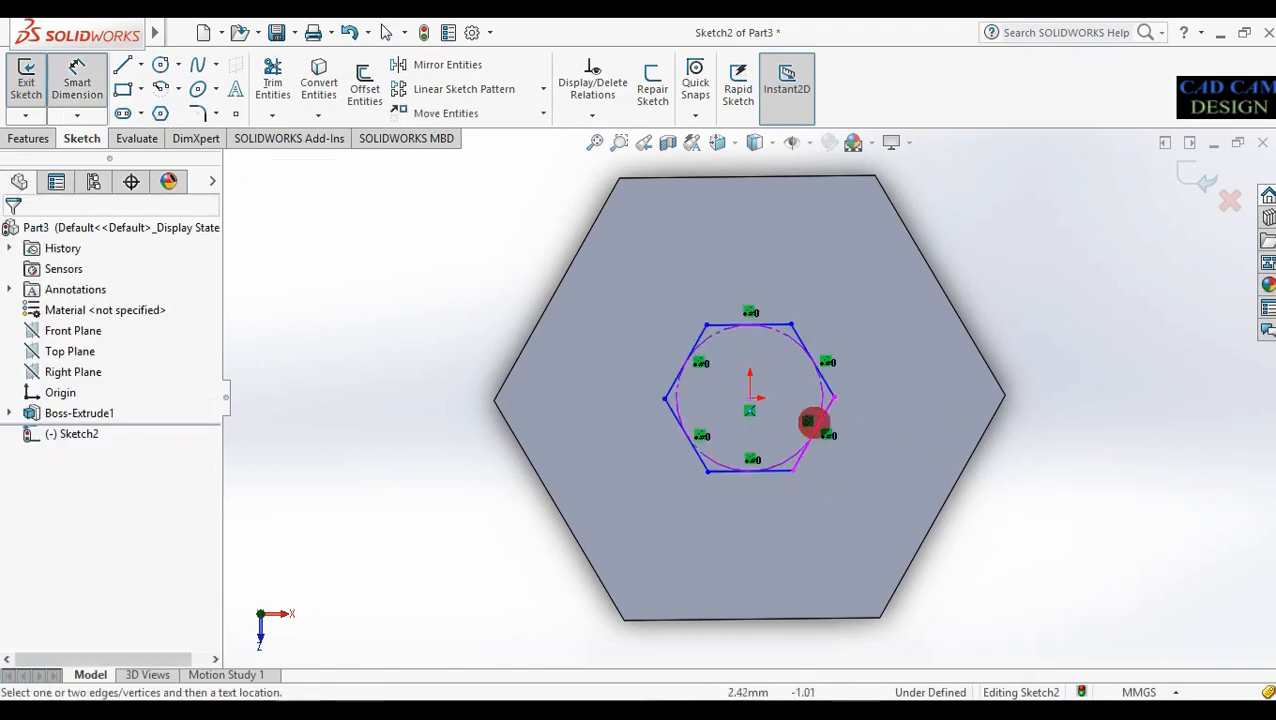
Dimension one side of the inner hexagon at 5 mm
click(826, 413)
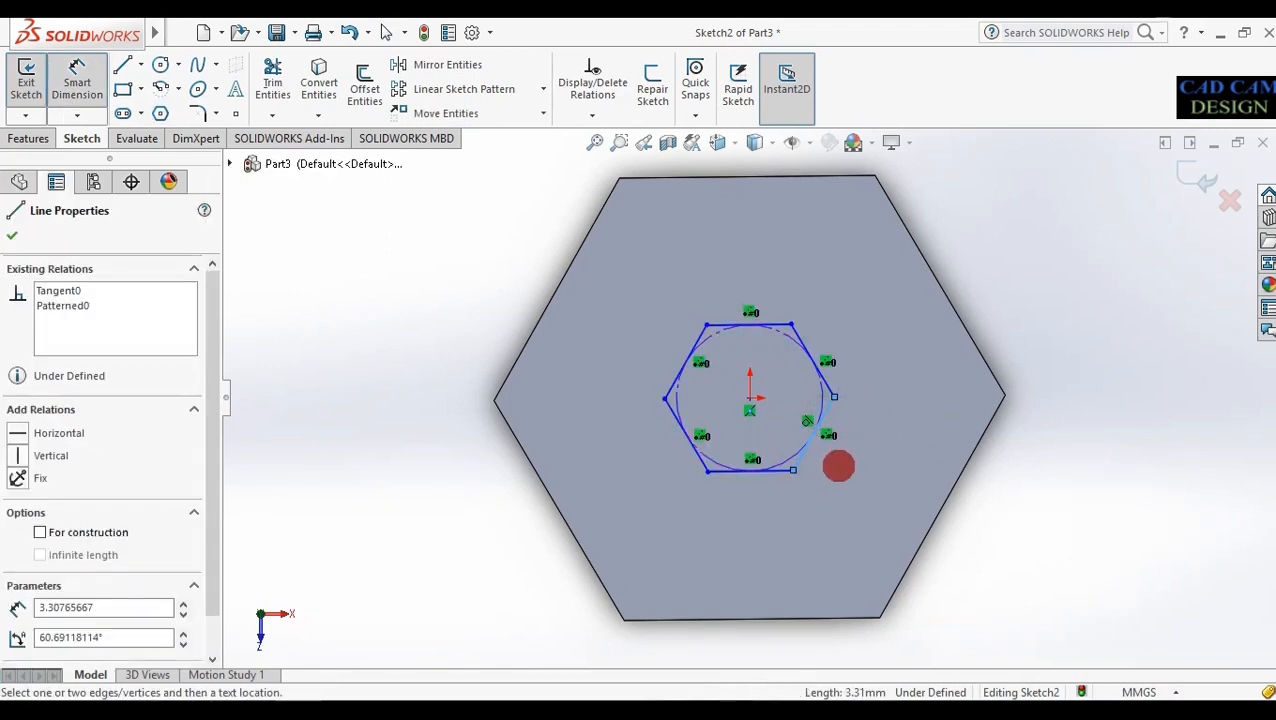
scroll(845, 458, down, 5)
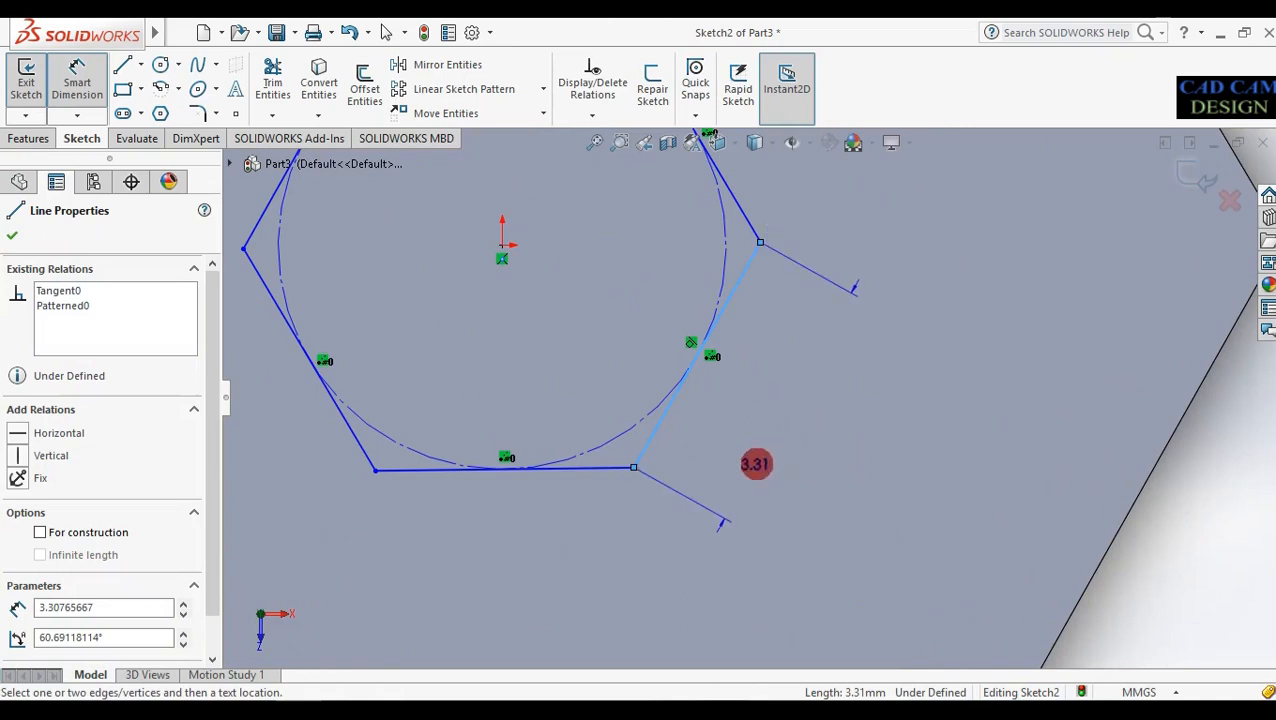
click(755, 461)
text(5)
key(Return)
Change the inner hexagon's side dimension to 4 mm and exit the sketch
scroll(833, 465, up, 3)
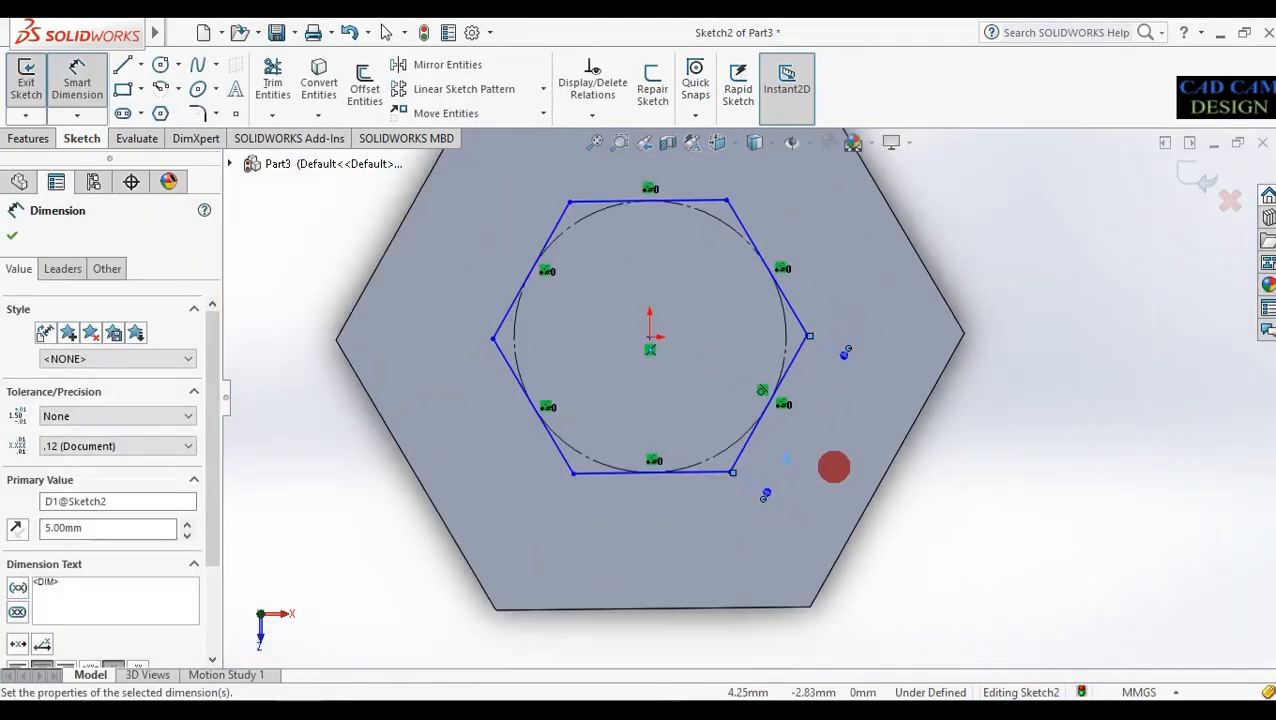
scroll(846, 461, up, 2)
mouse_move(874, 441)
middle_down()
mouse_move(789, 440)
mouse_move(850, 445)
middle_up()
double_click(755, 456)
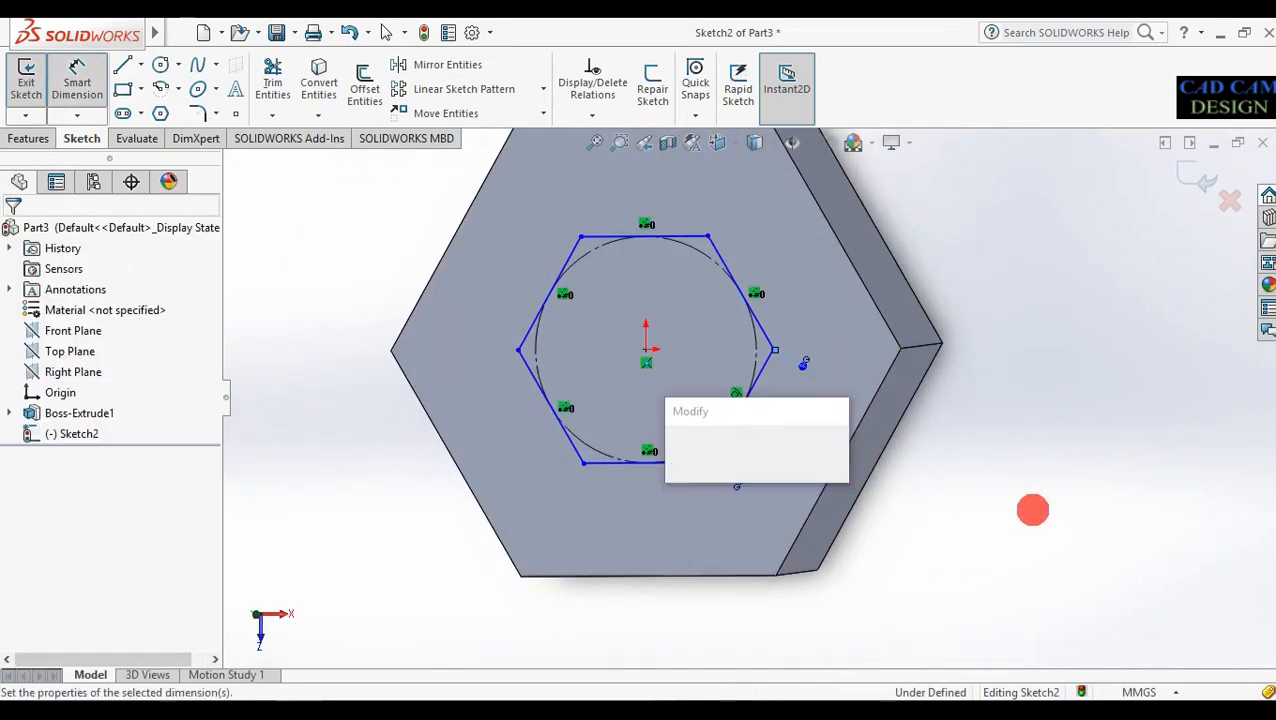
text(4)
key(Return)
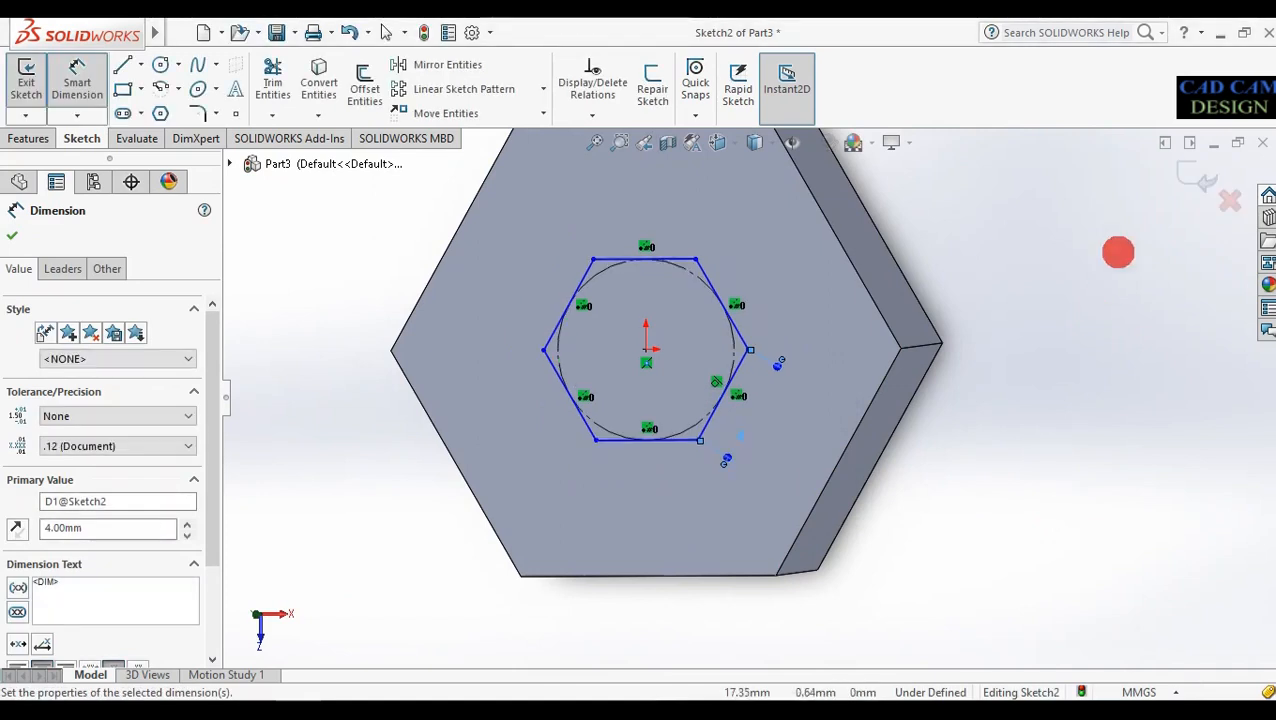
click(1196, 172)
Cut the inner hexagon into the solid with a 3 mm blind Extruded Cut and a 3° draft
click(20, 137)
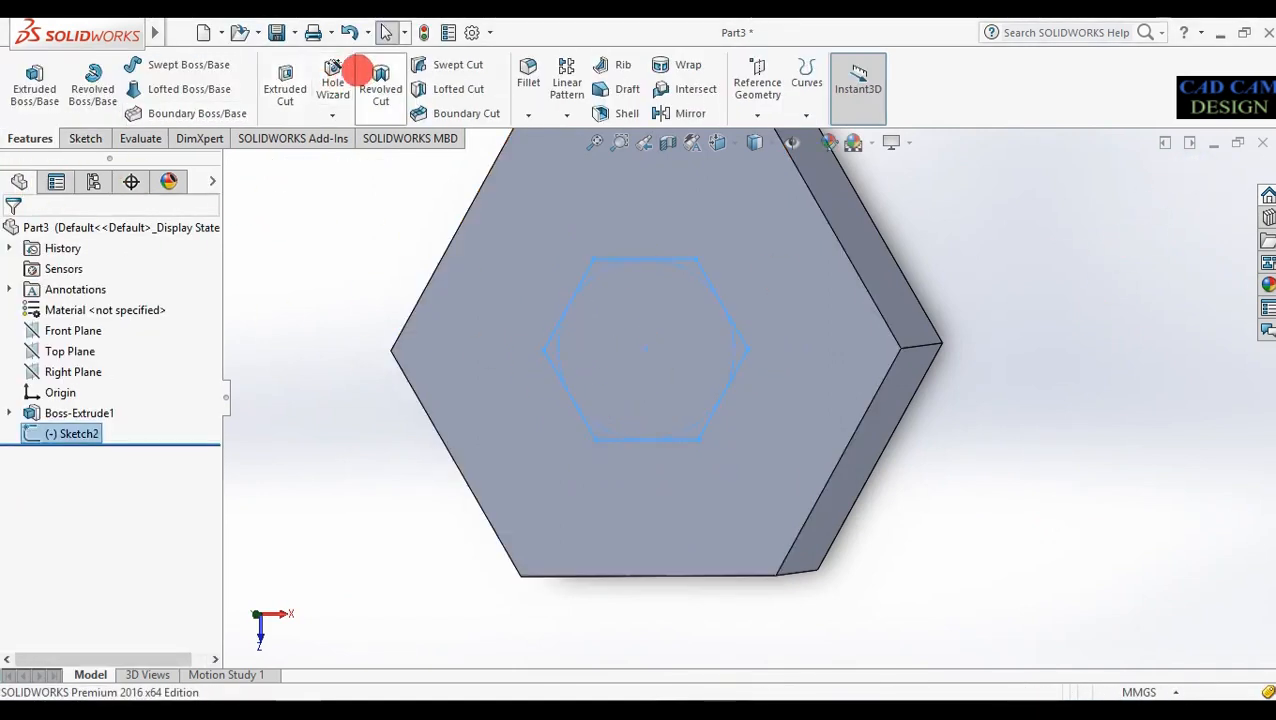
click(285, 86)
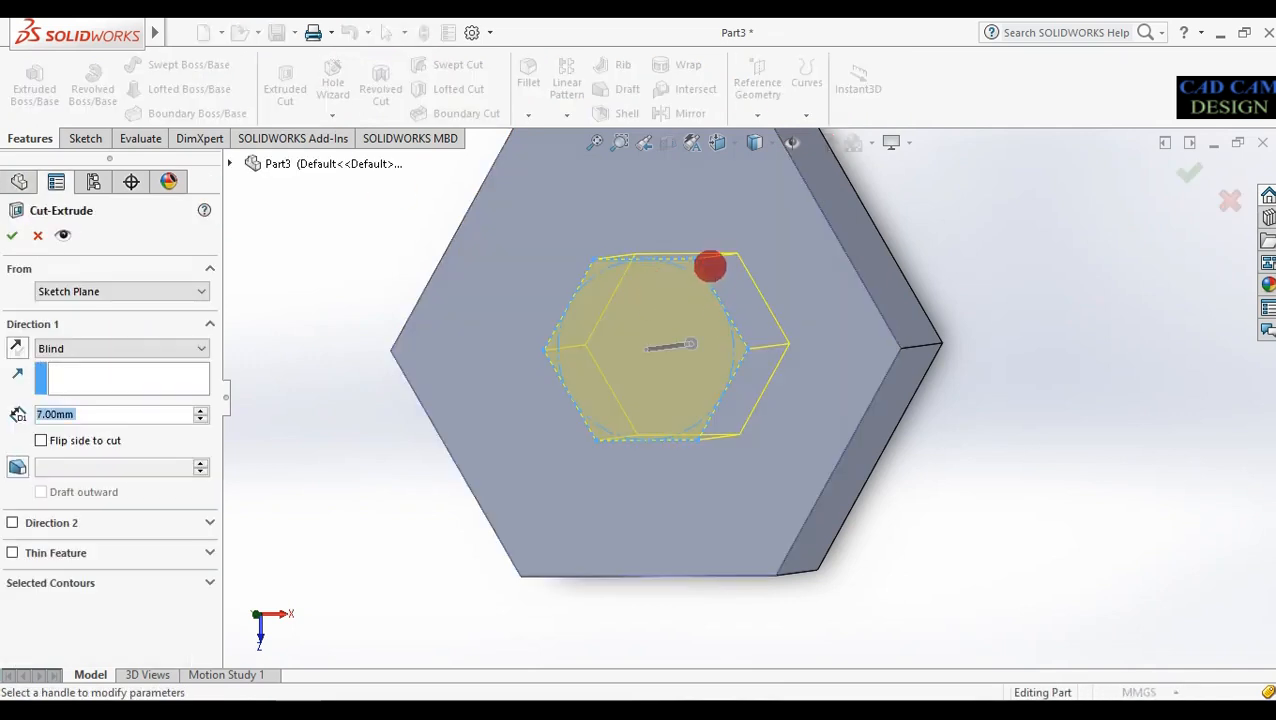
middle_drag(757, 419, 480, 429)
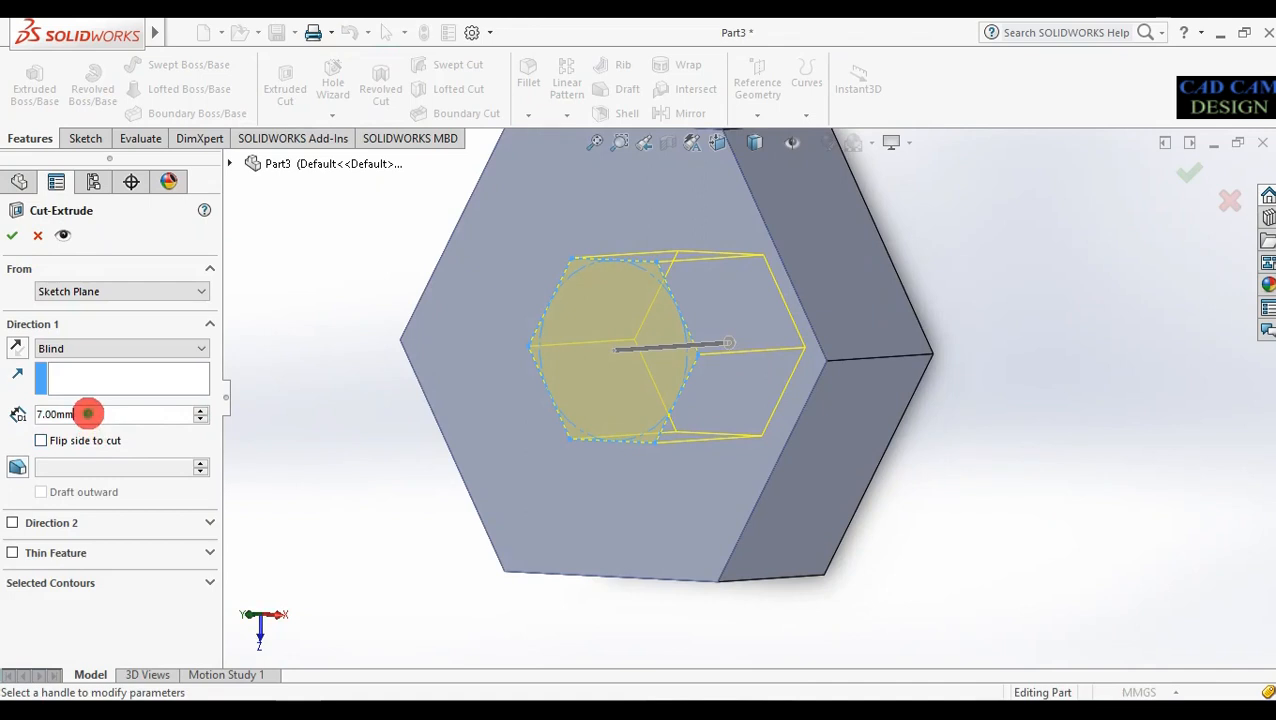
text(3)
key(Return)
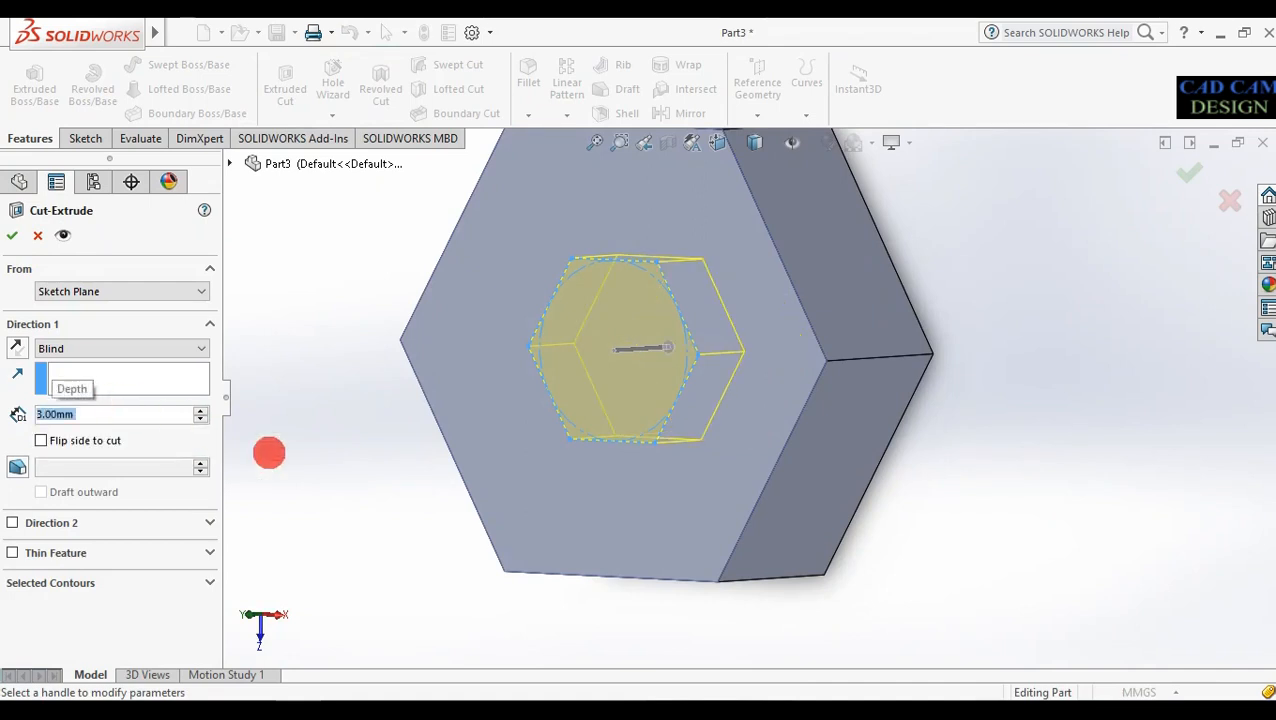
middle_drag(590, 430, 547, 436)
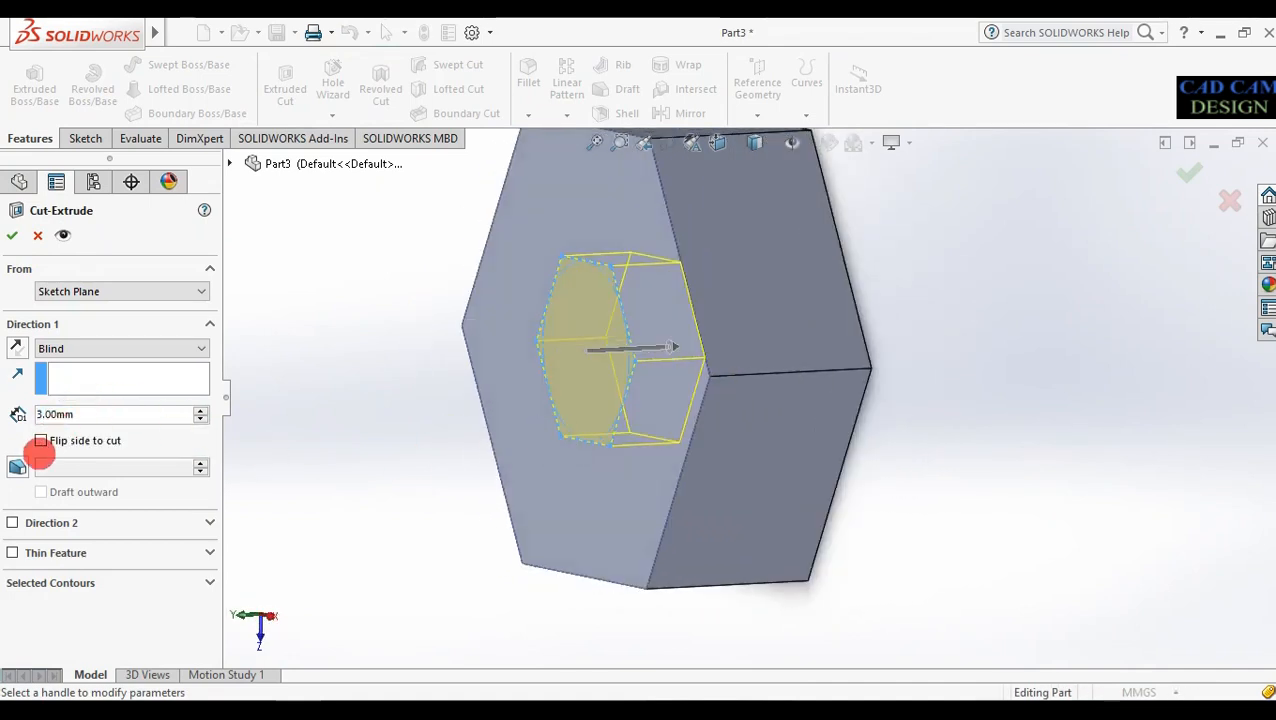
click(22, 464)
middle_drag(333, 484, 806, 346)
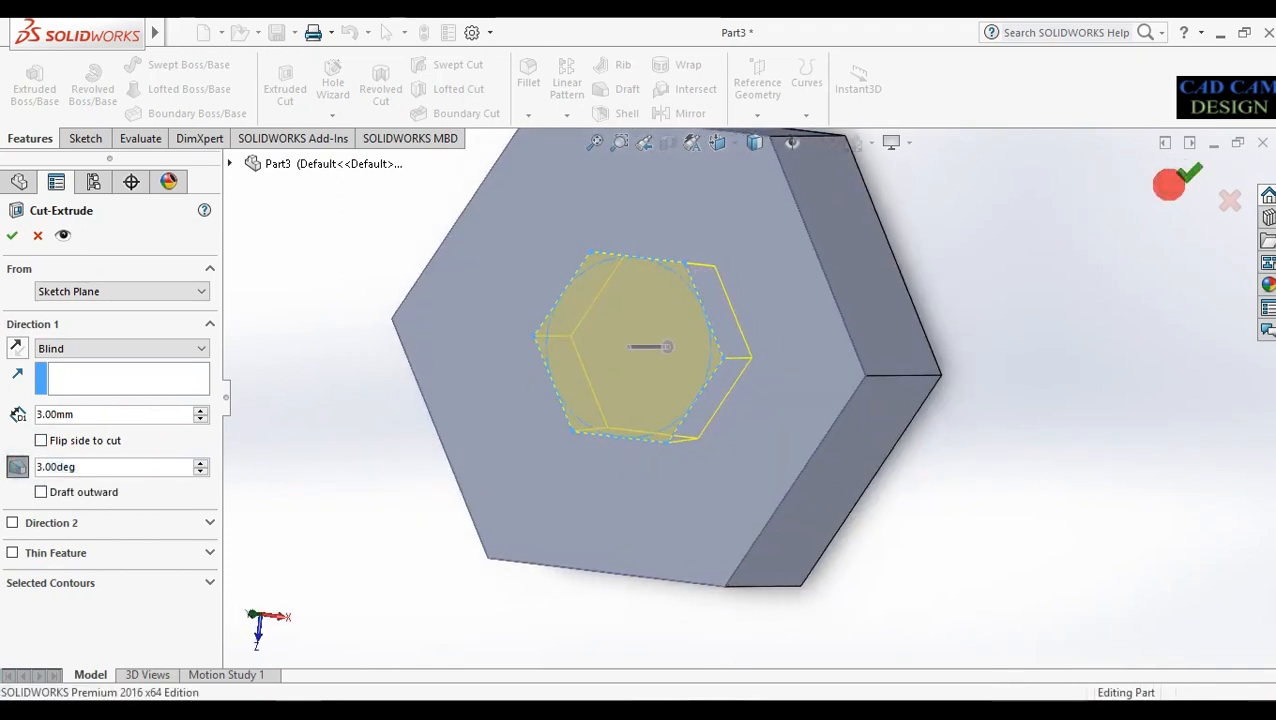
key(Return)
Sketch a circle about 6.5 mm in diameter, centred on the origin, on the solid's uncut bottom hexagonal face
middle_drag(1119, 347, 983, 356)
click(748, 352)
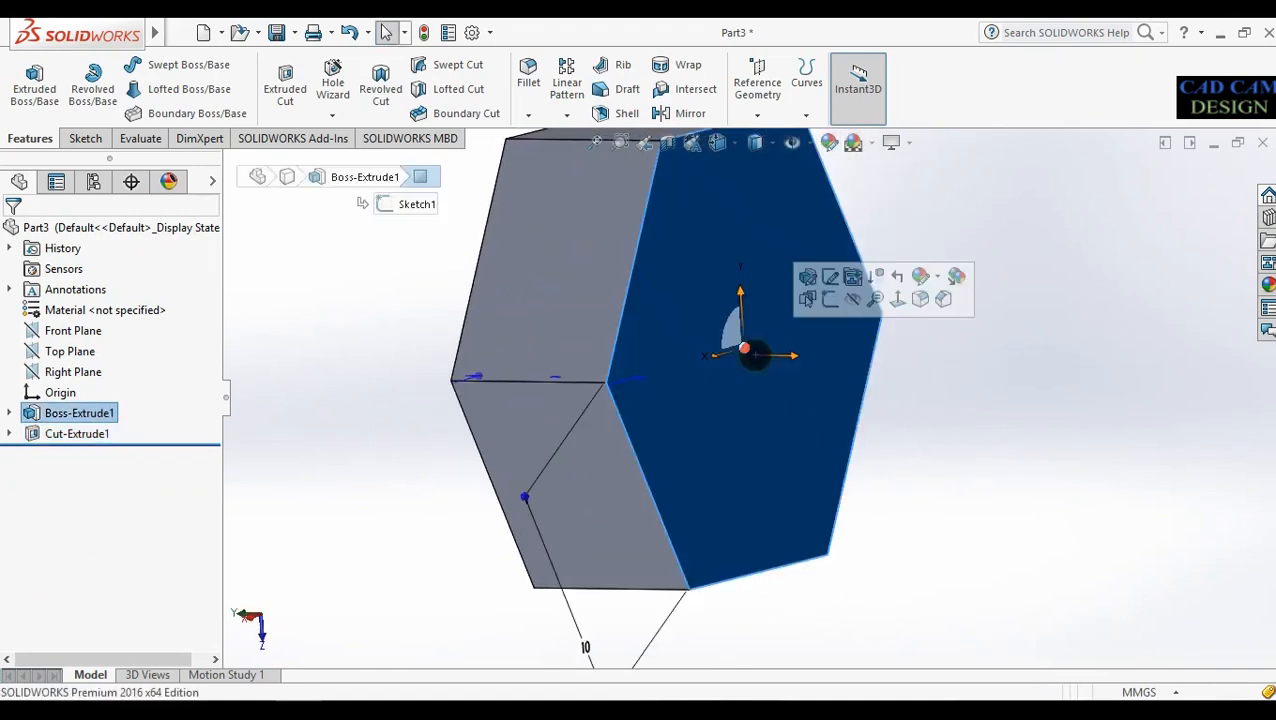
click(85, 138)
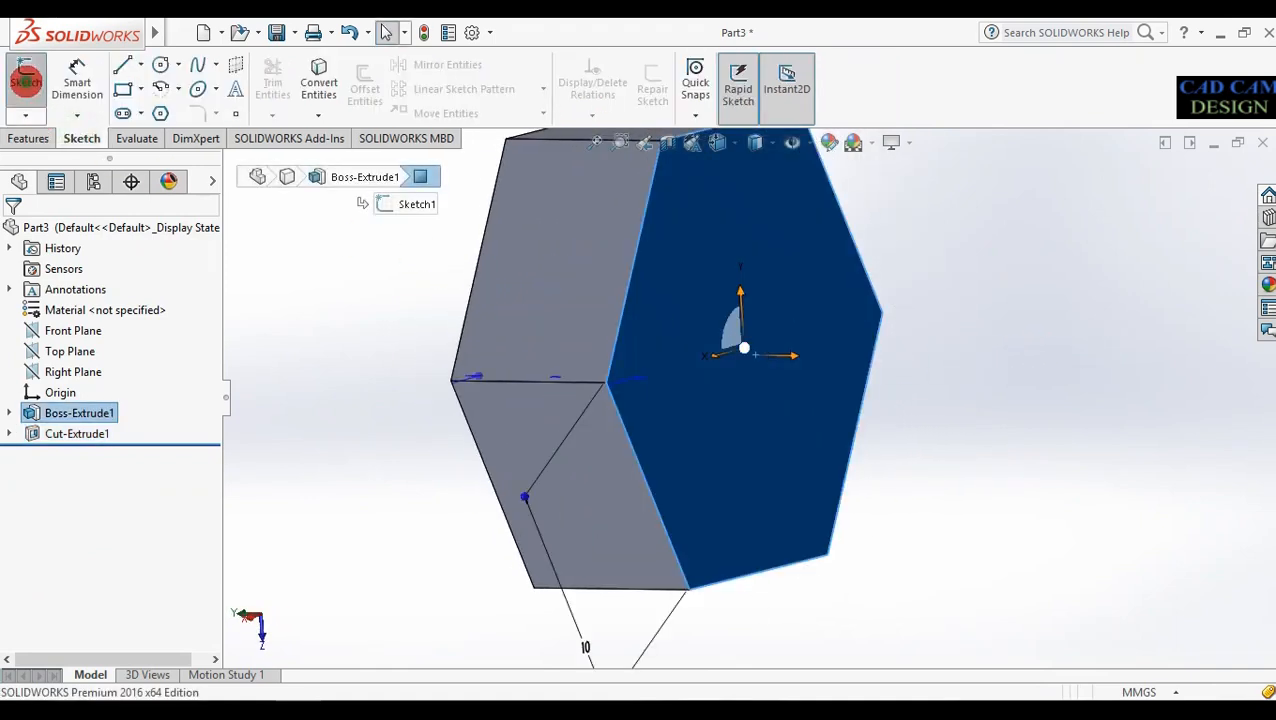
click(26, 78)
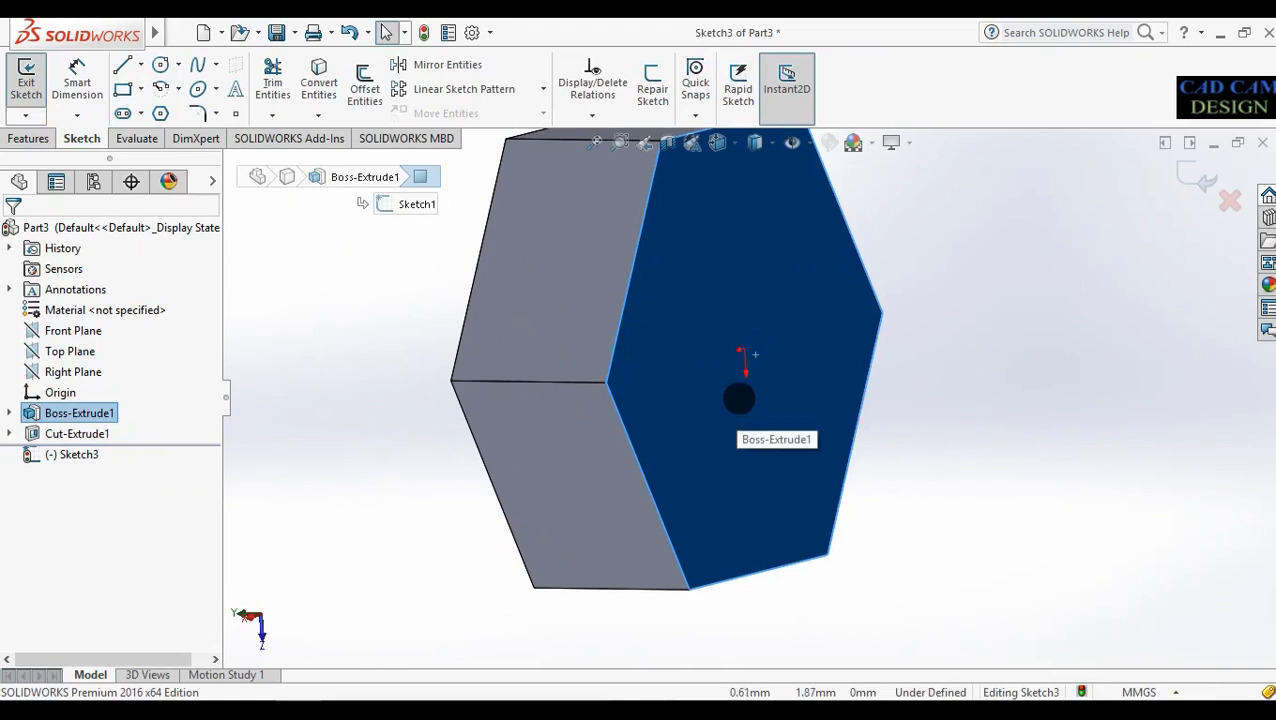
right_click(72, 454)
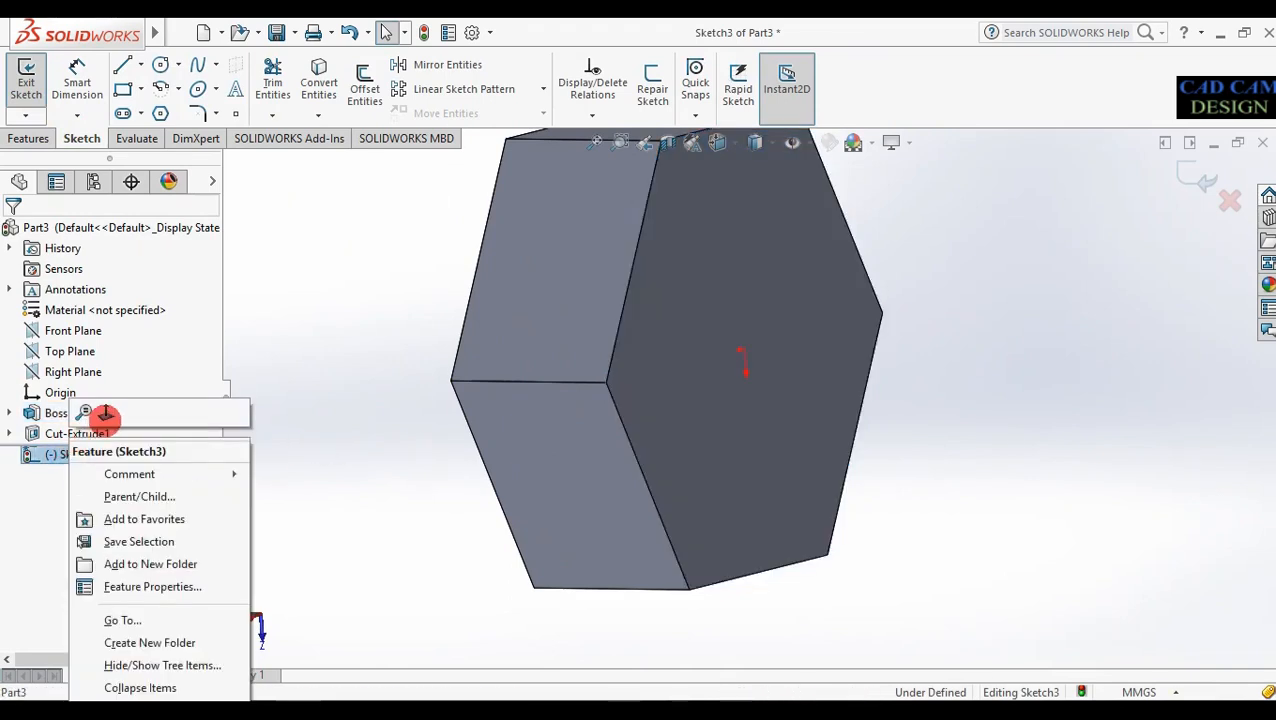
click(105, 416)
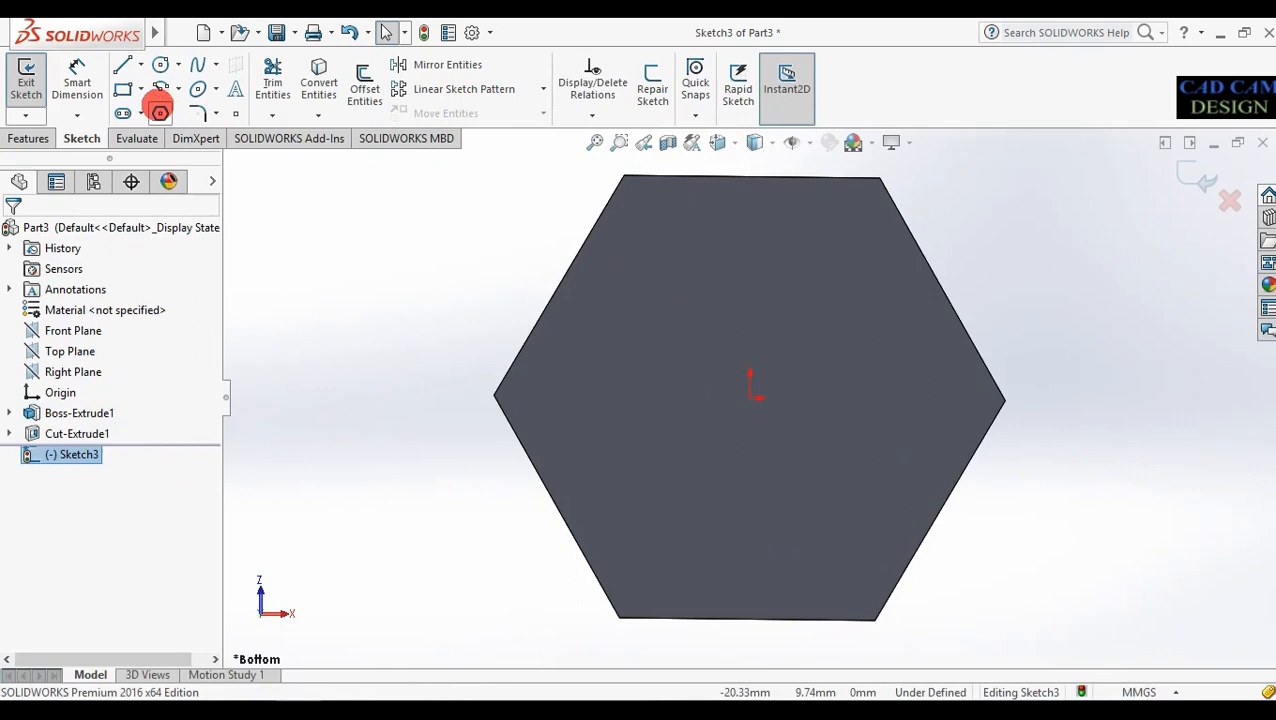
click(160, 64)
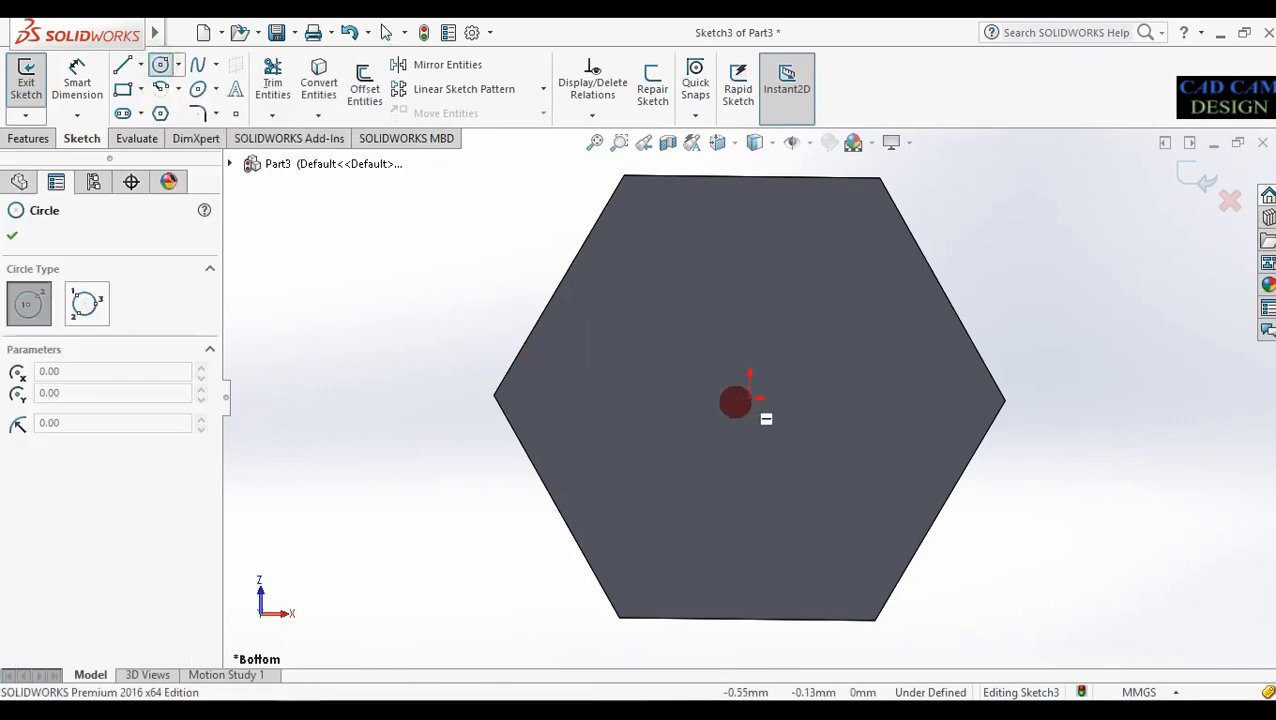
drag(750, 398, 750, 482)
Dimension the circle's diameter at 10 mm
right_drag(485, 589, 493, 461)
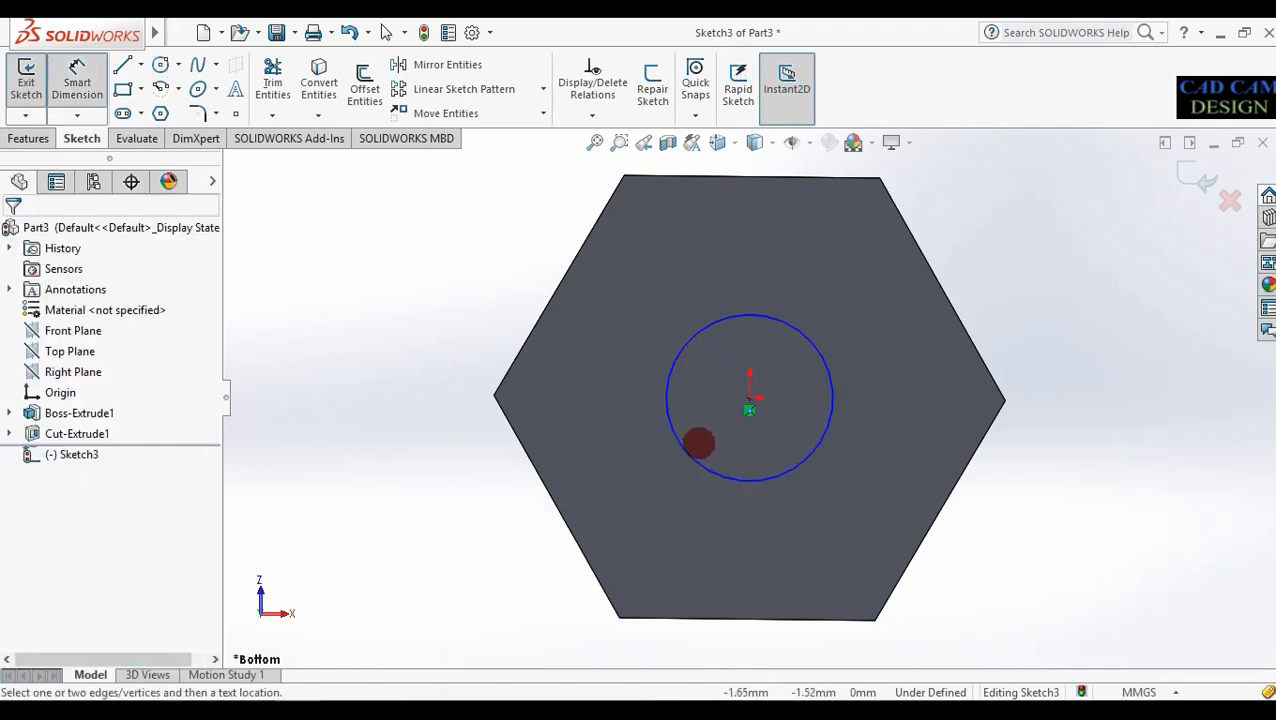
click(683, 451)
click(599, 444)
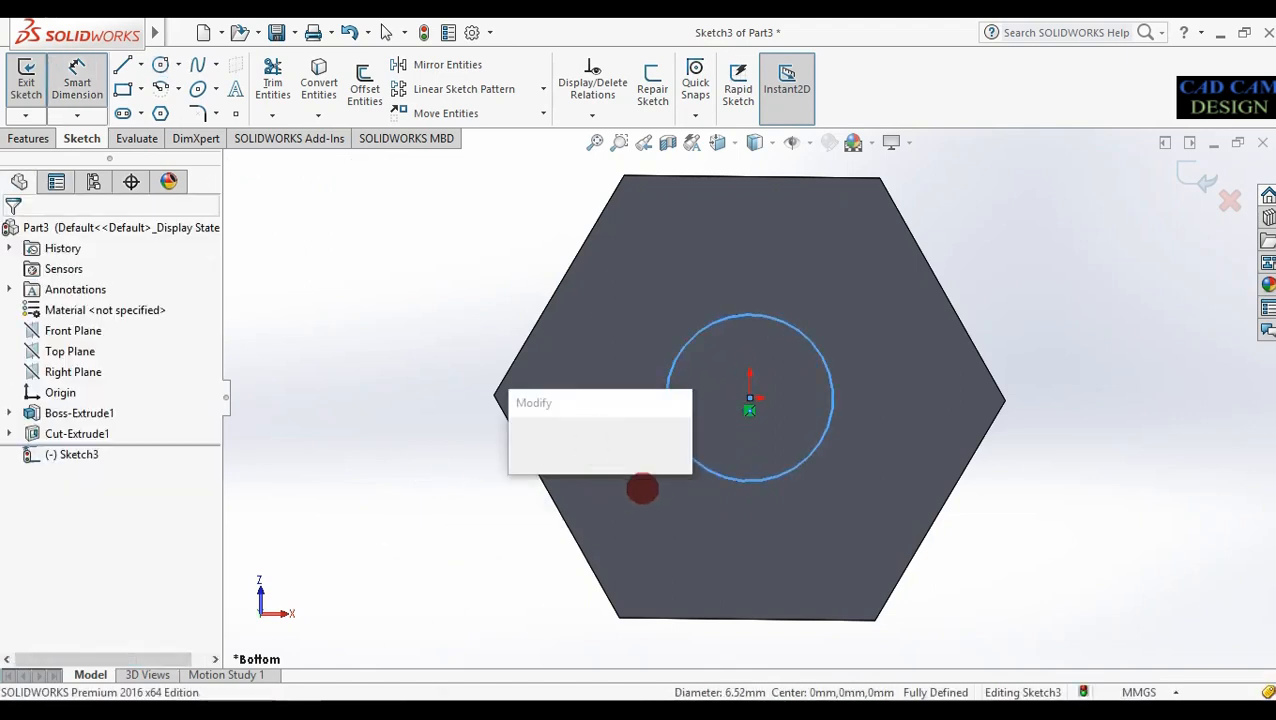
text(10)
key(Return)
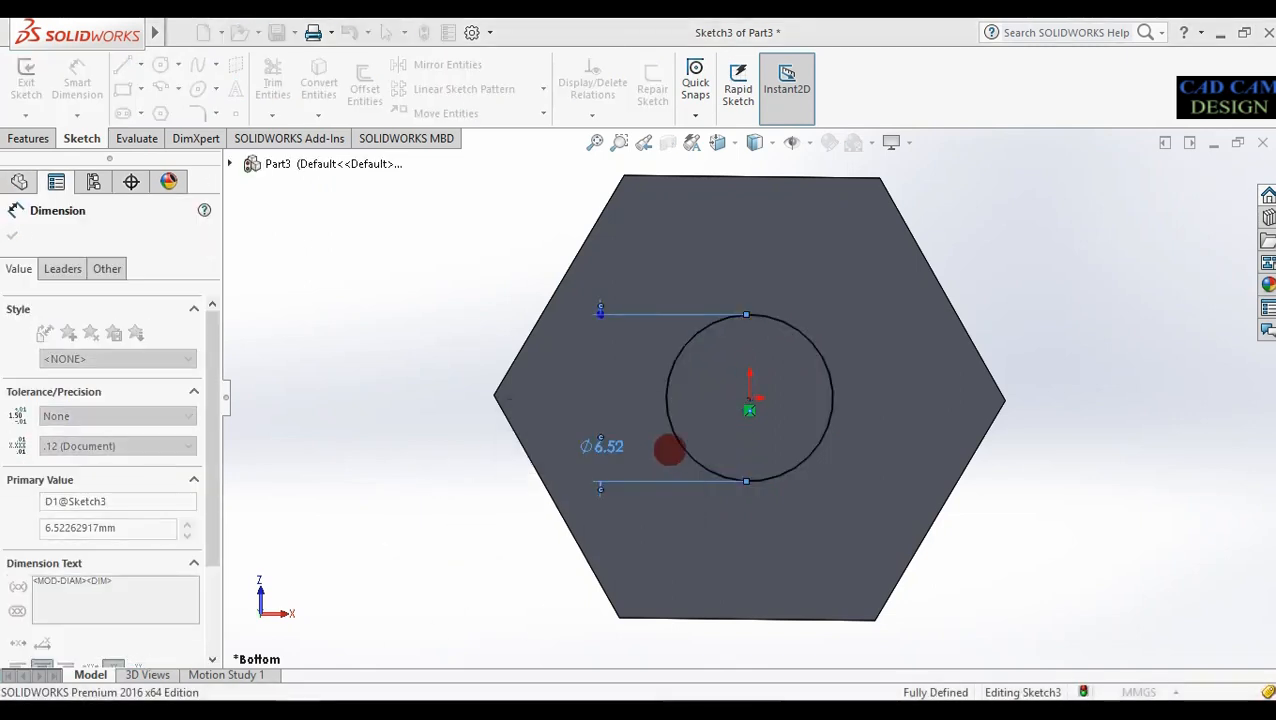
Exit the circle sketch and extrude it from the hexagonal head's bottom face as a 30 mm blind boss
middle_drag(580, 525, 651, 547)
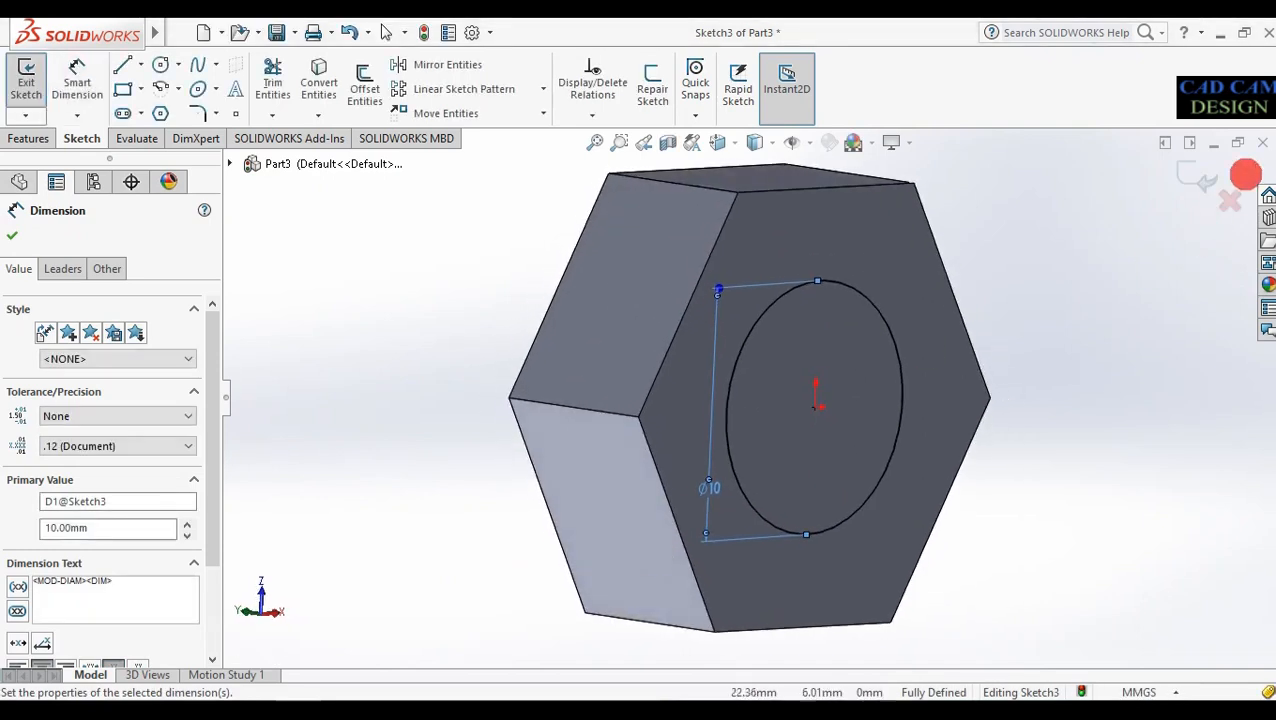
click(1194, 171)
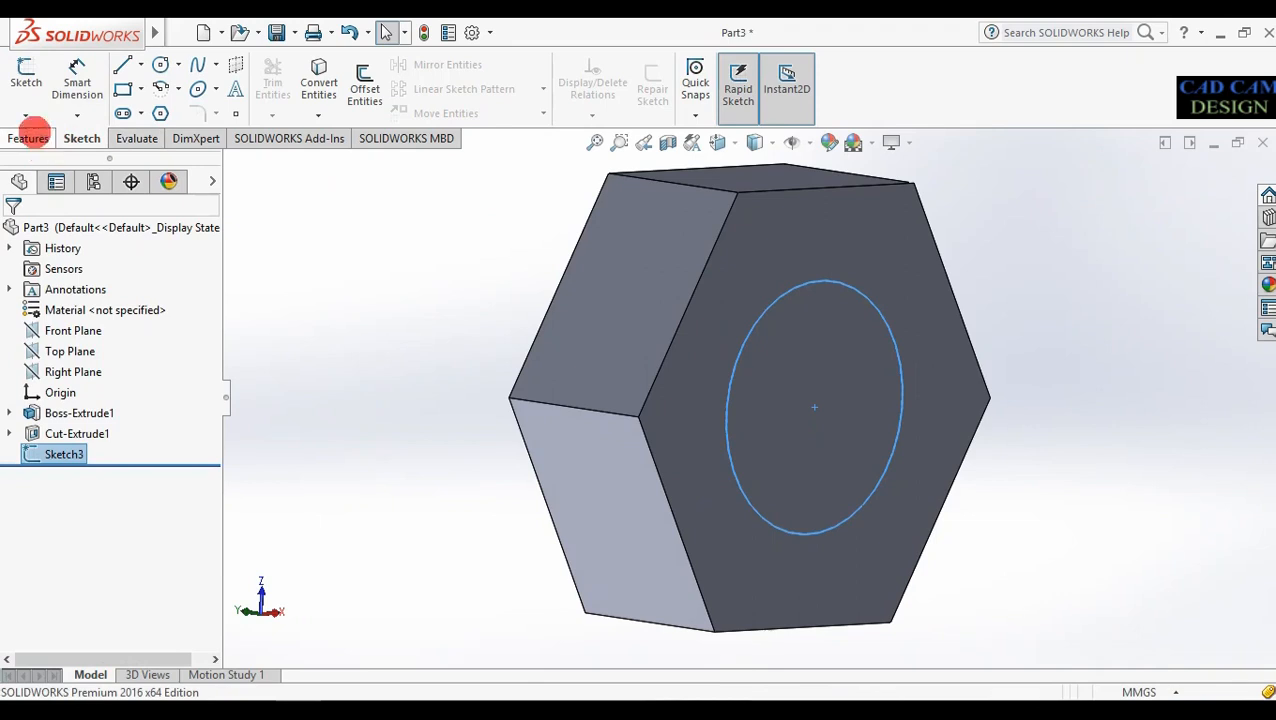
click(26, 138)
click(32, 78)
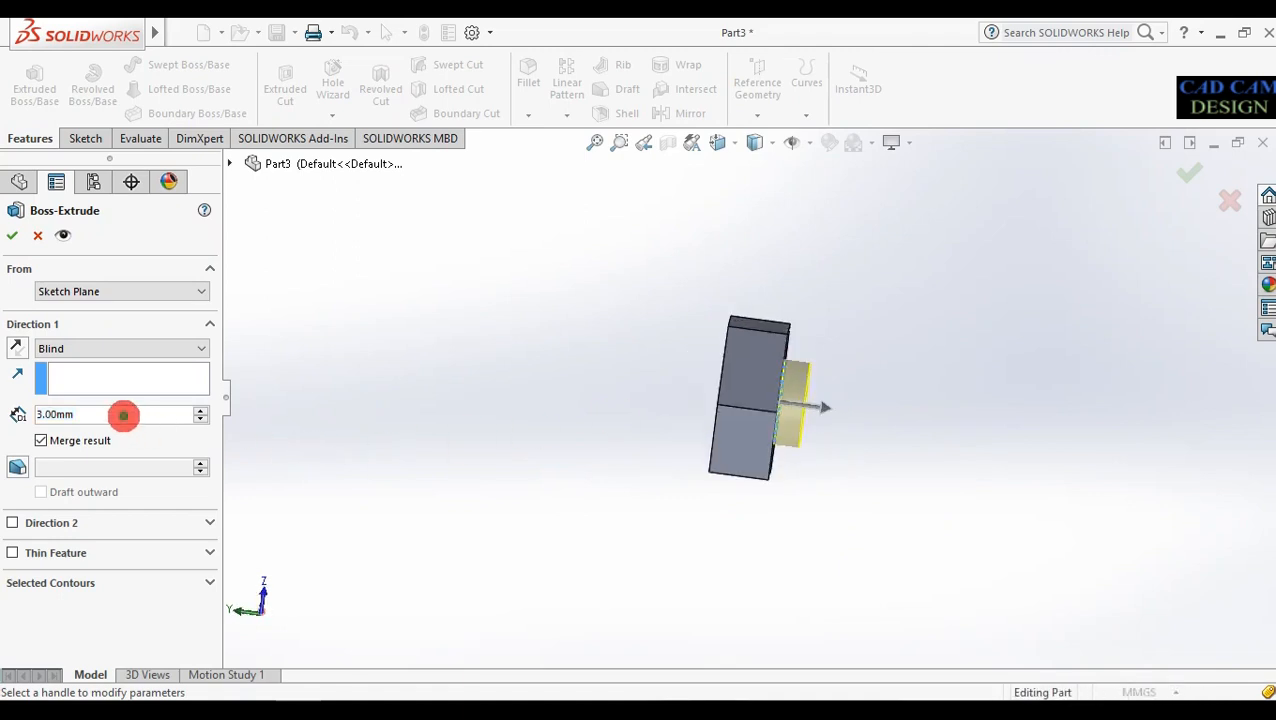
text(10)
key(Return)
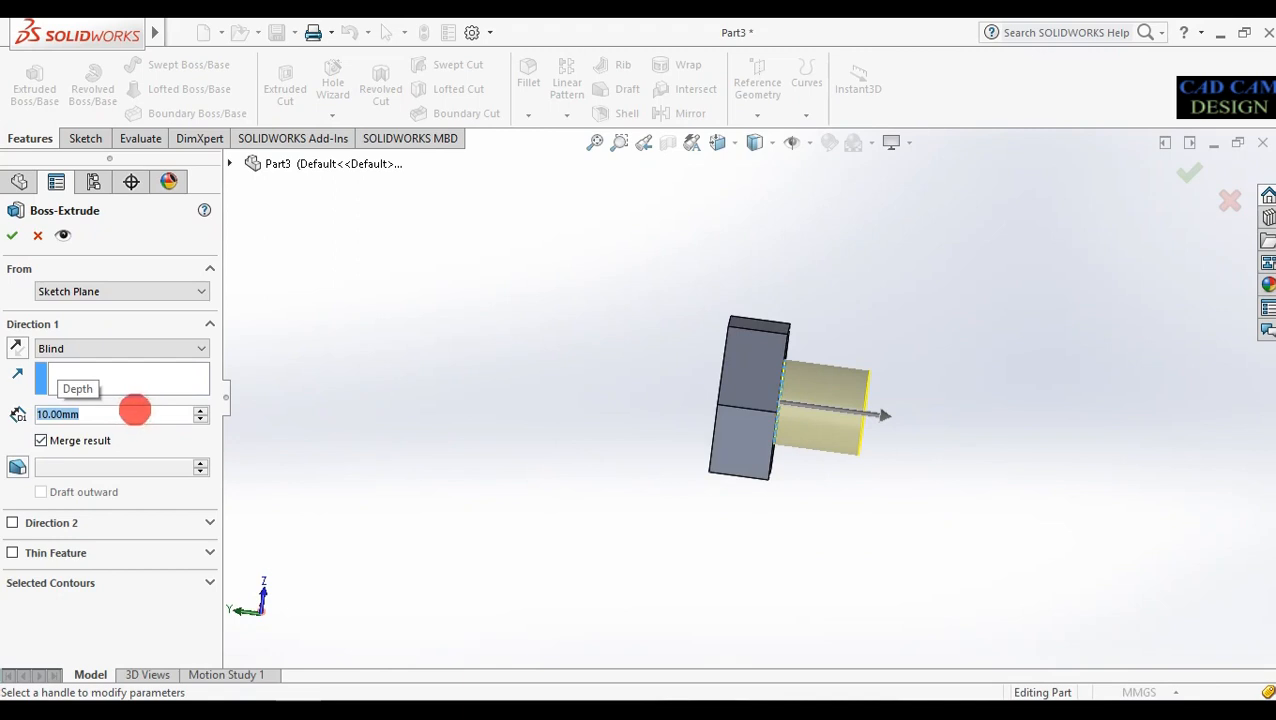
text(80)
key(Return)
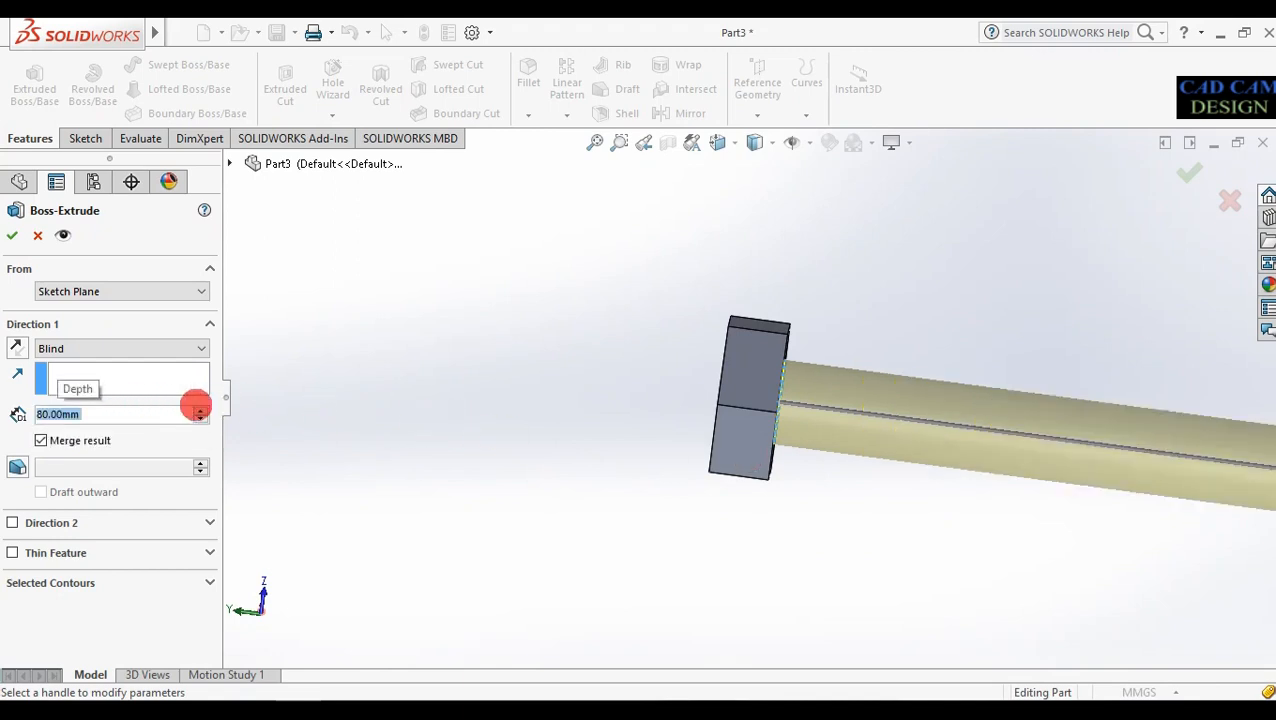
text(50)
key(Return)
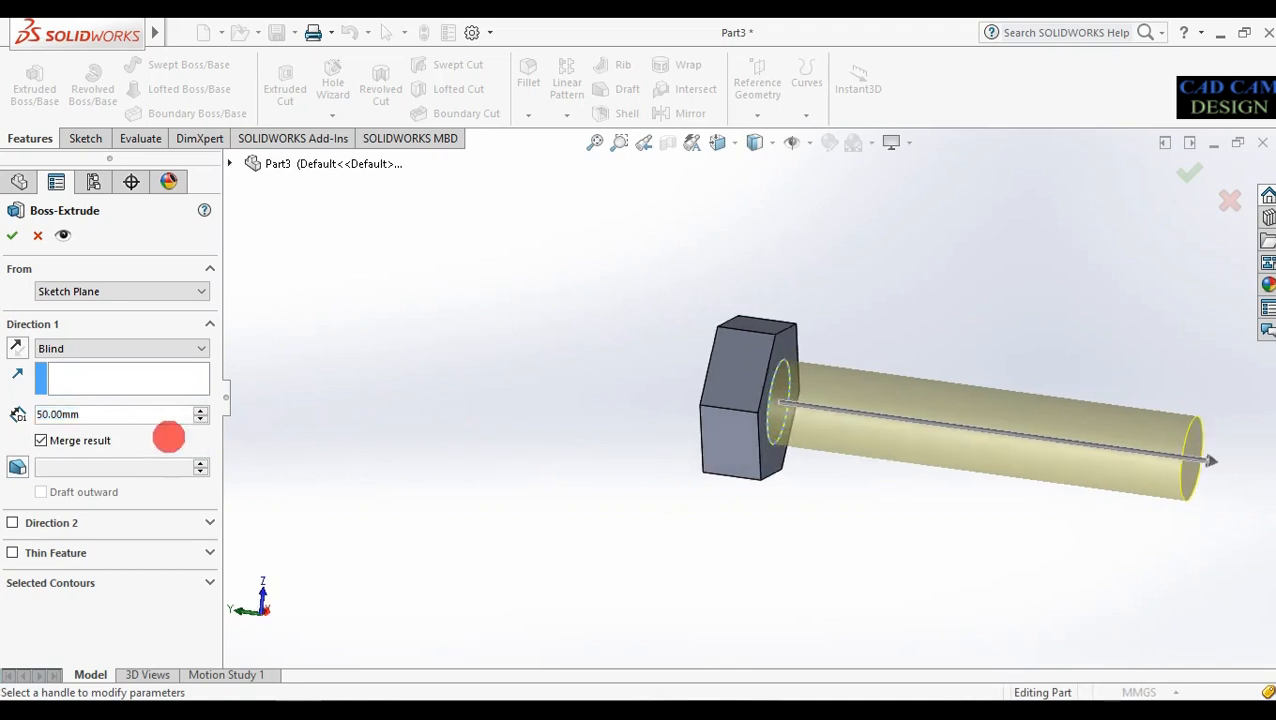
scroll(156, 421, up, 2)
scroll(137, 410, down, 4)
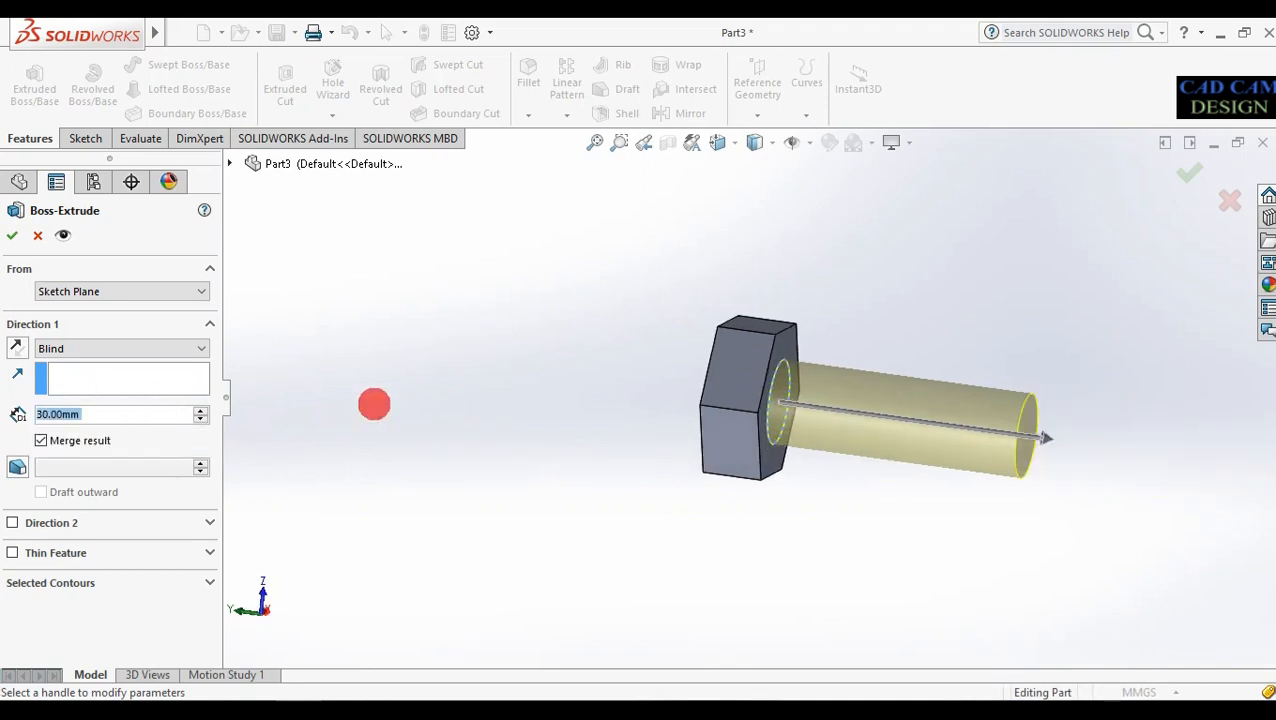
click(1192, 170)
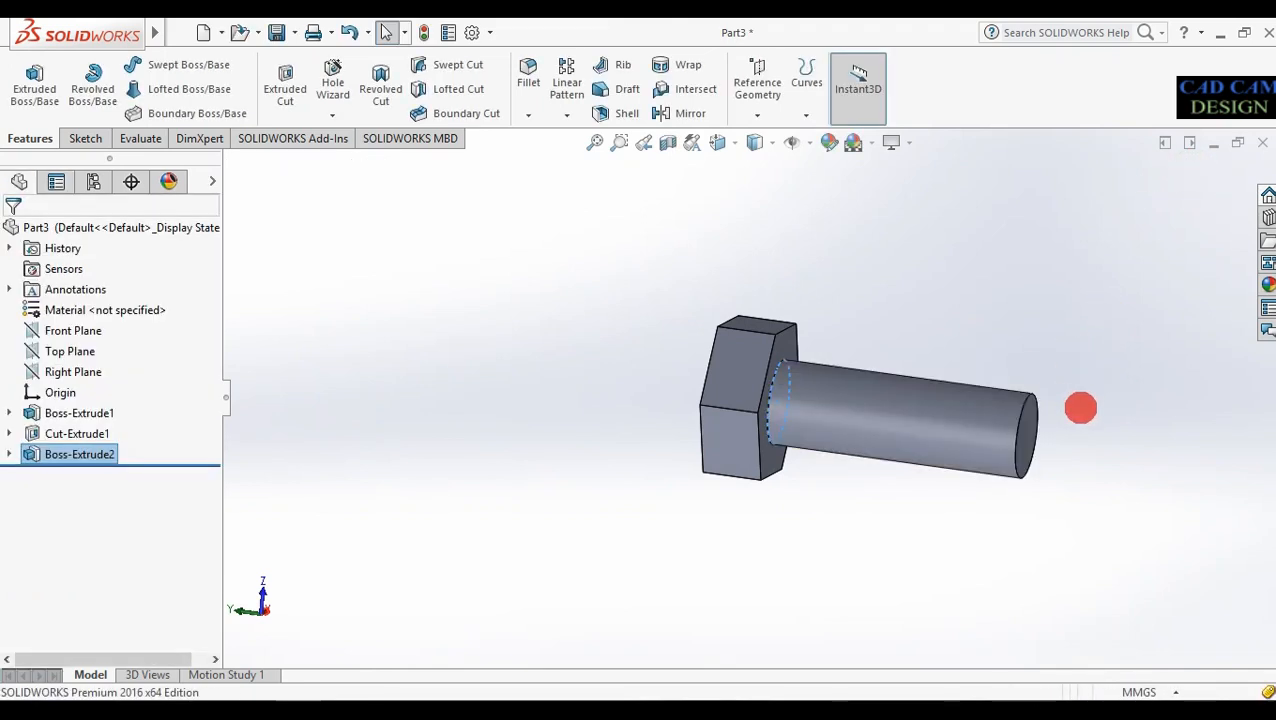
Sketch an origin-centred circle matching the 10 mm shank outline on the shank's free end face, and exit the sketch
click(1000, 450)
click(1077, 397)
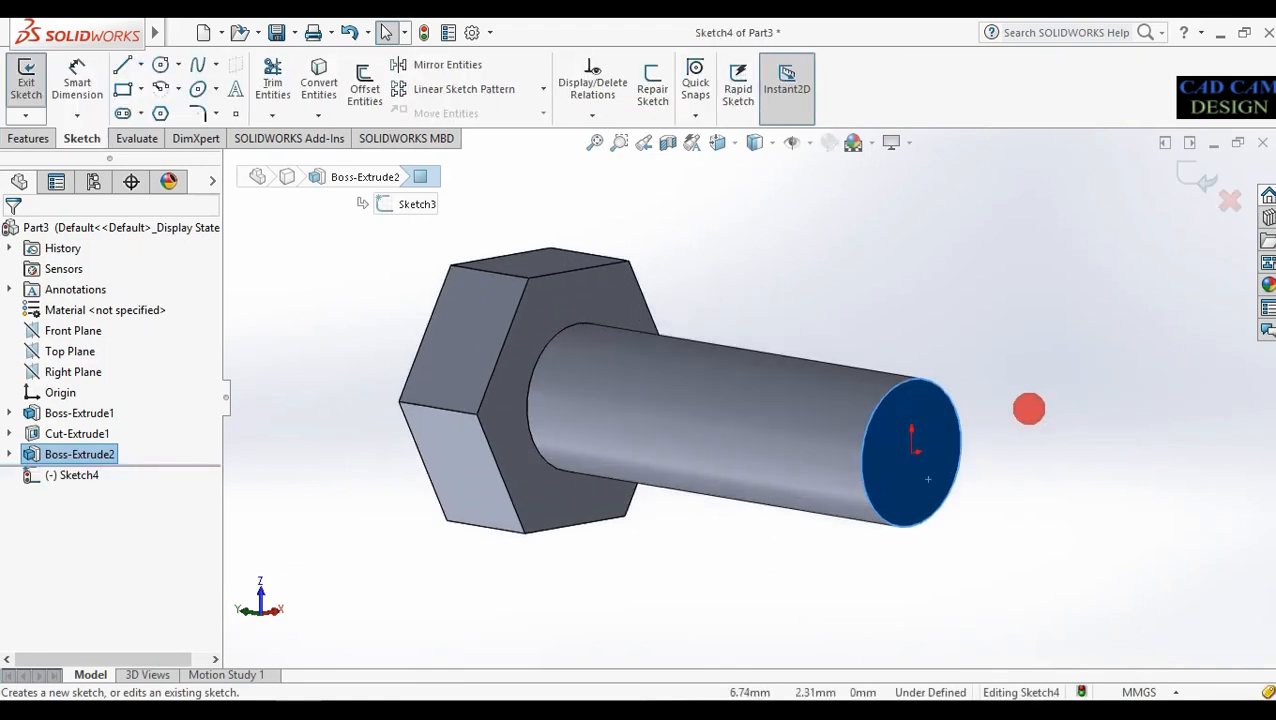
right_click(73, 482)
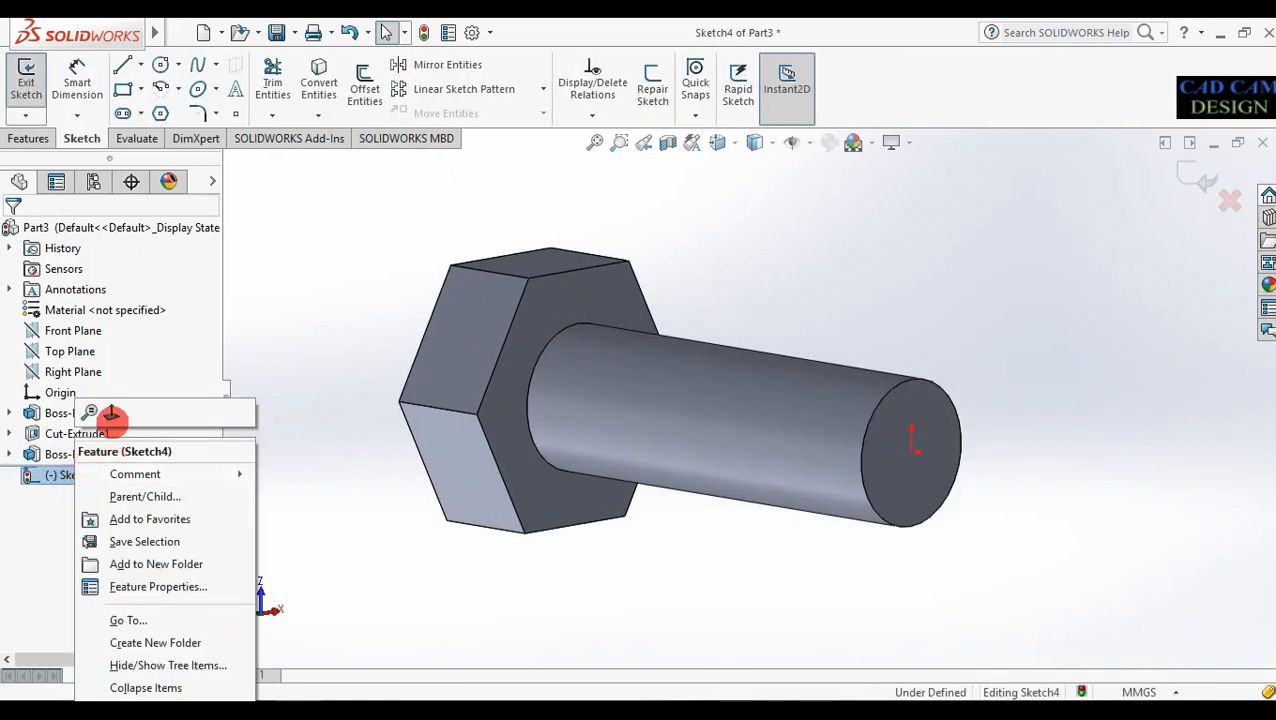
click(115, 415)
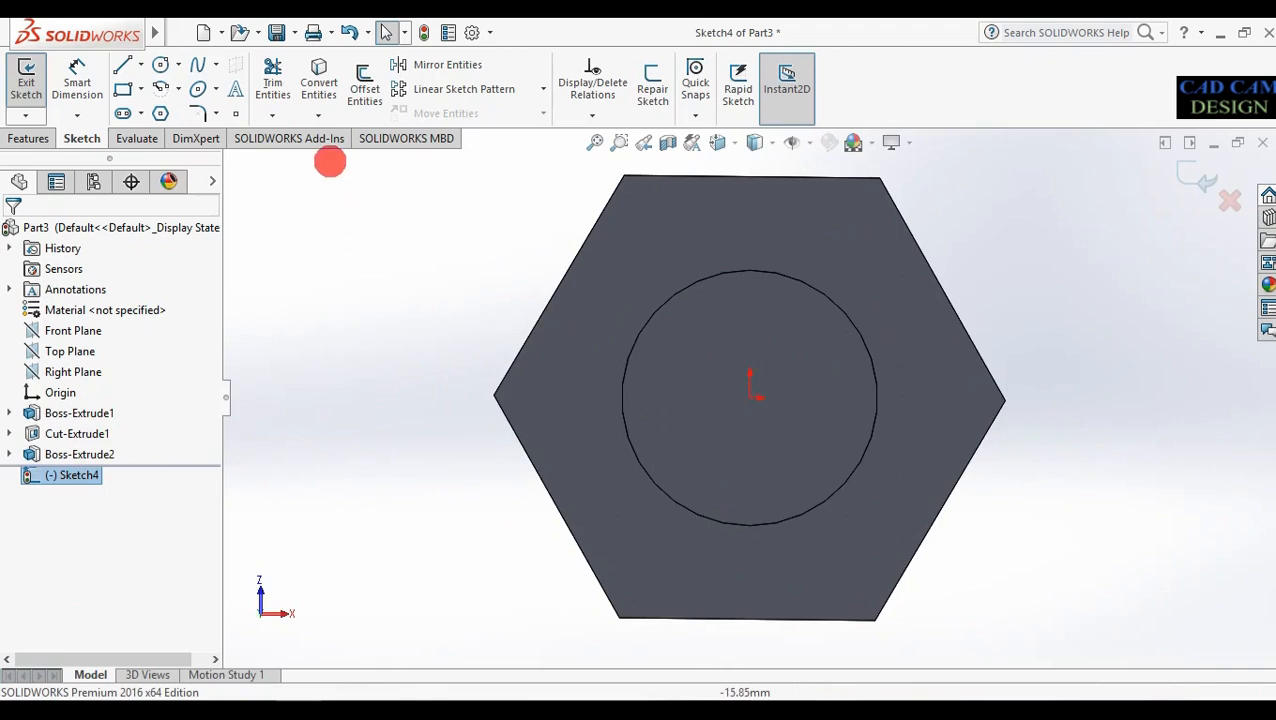
click(160, 64)
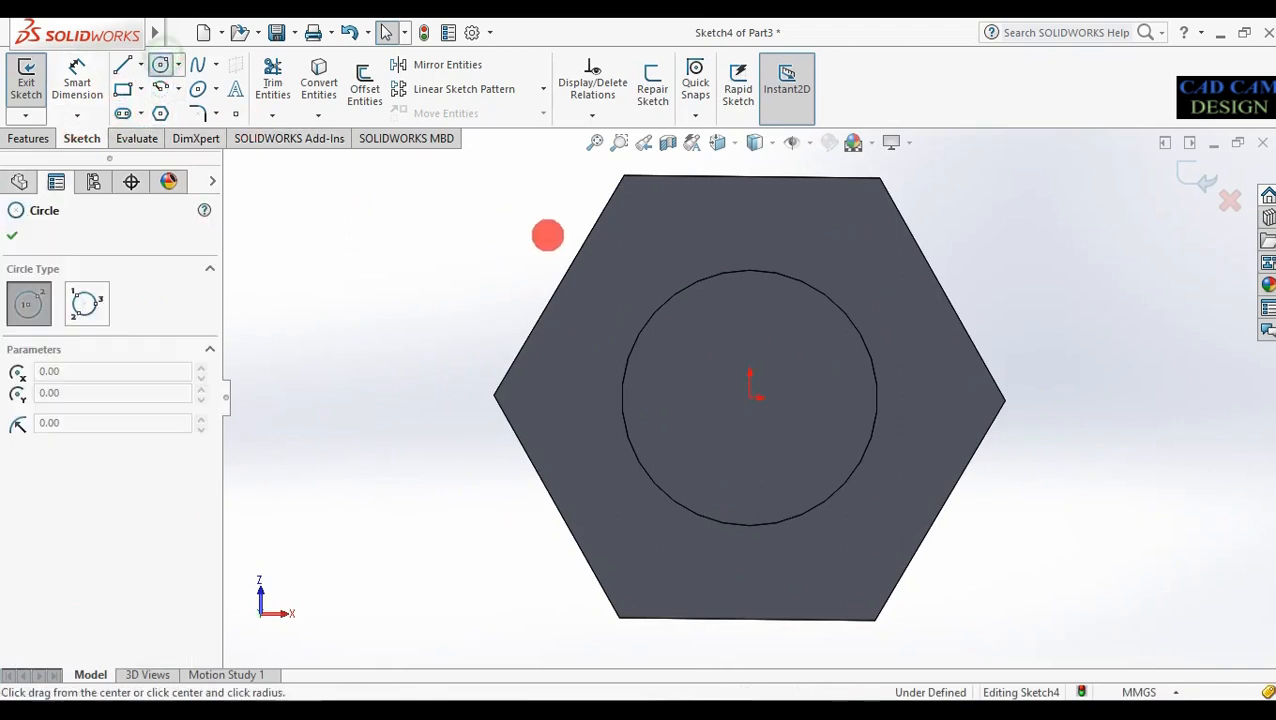
mouse_move(750, 398)
mouse_down()
mouse_move(817, 290)
mouse_move(849, 311)
mouse_up()
middle_drag(1136, 452, 1166, 478)
click(1180, 178)
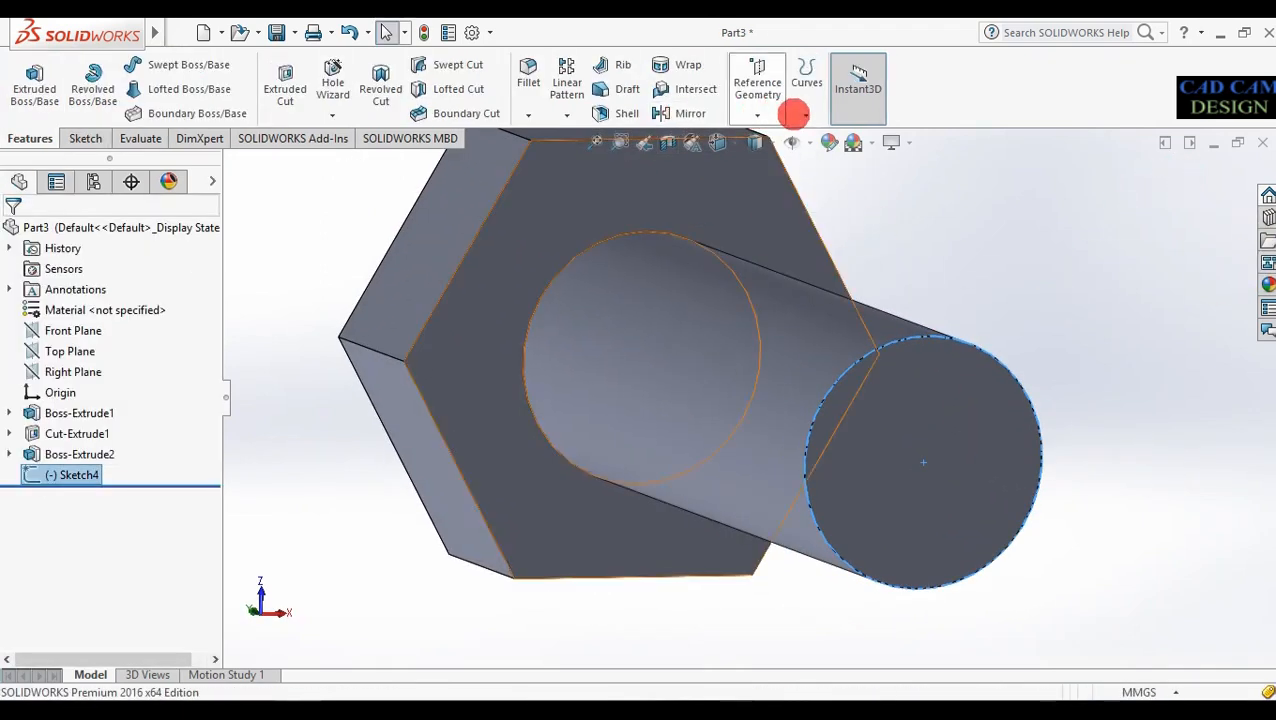
Create a helix from the end-face circle with constant 3 mm pitch, 8 revolutions, reversed direction, 270° start angle, clockwise
click(801, 115)
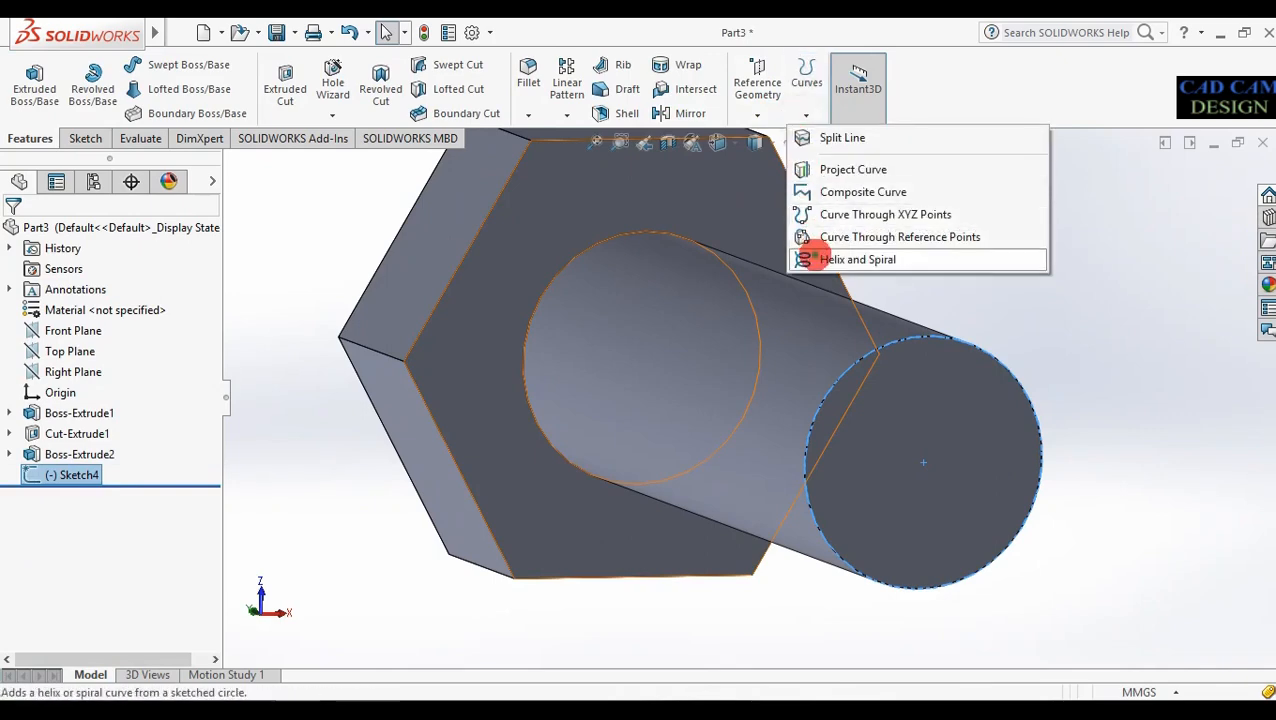
click(812, 259)
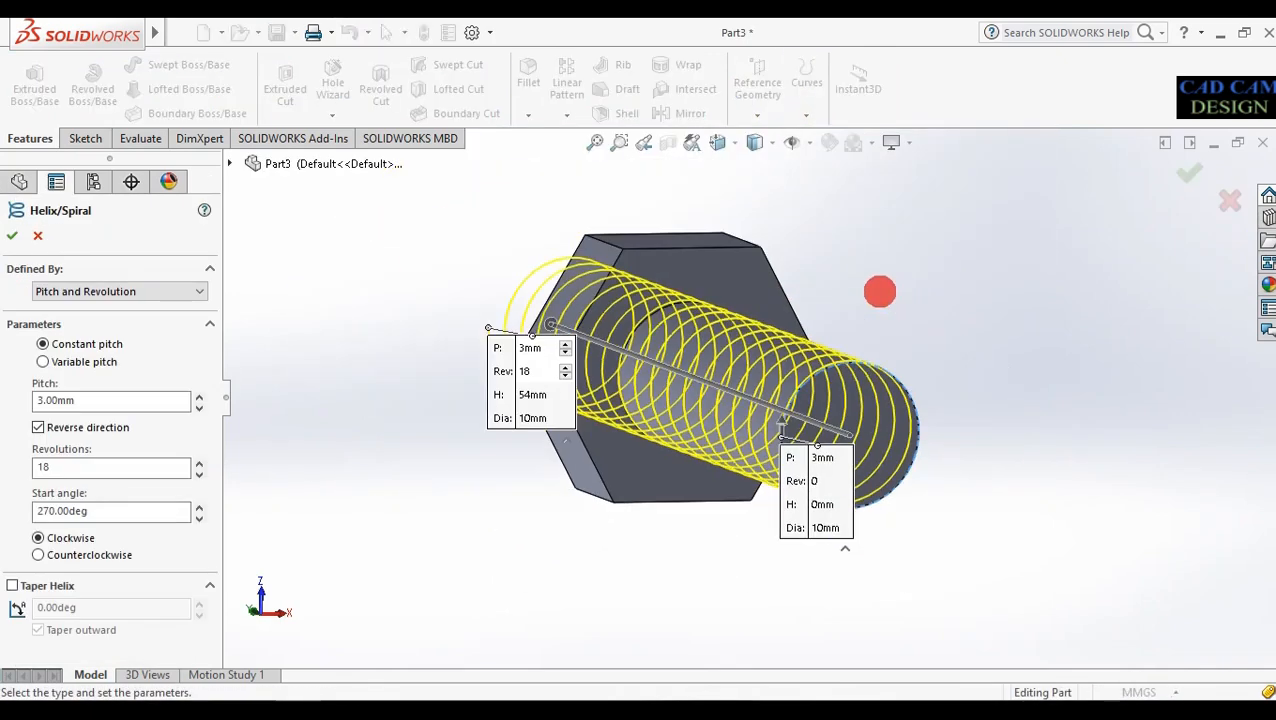
mouse_move(954, 315)
middle_down()
mouse_move(1034, 339)
mouse_move(932, 321)
middle_up()
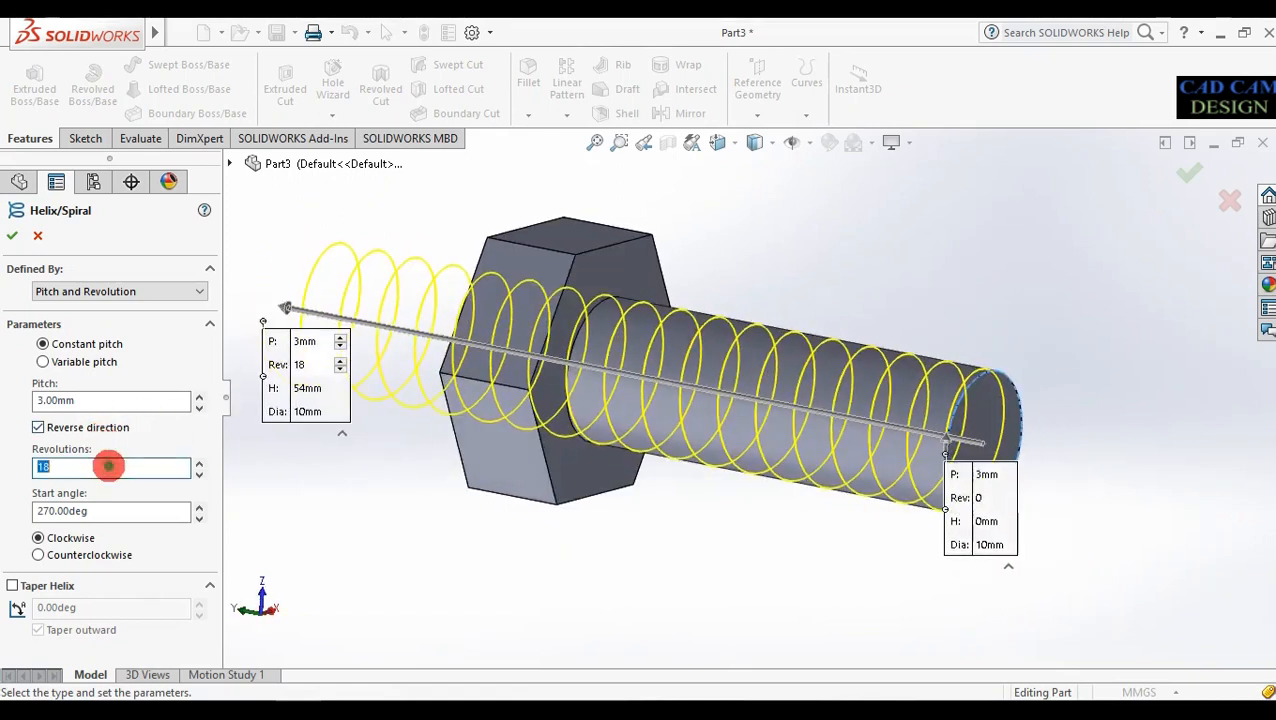
click(110, 453)
text(15)
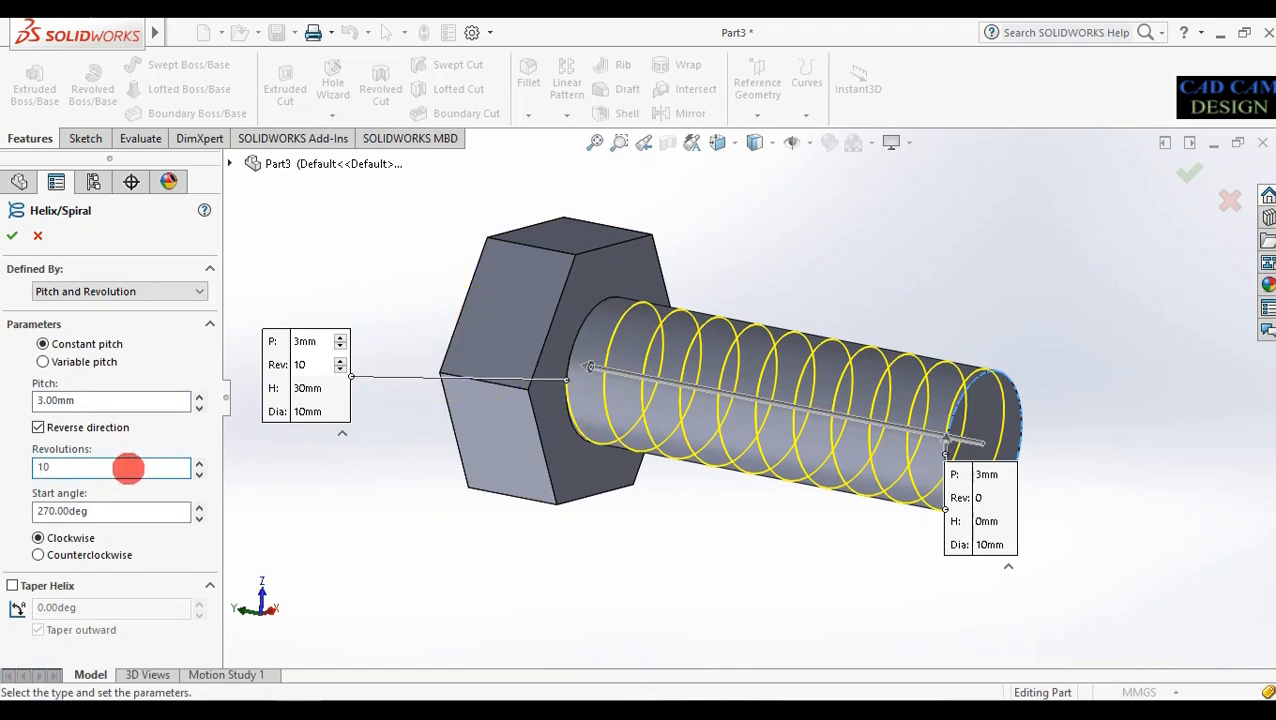
text(7)
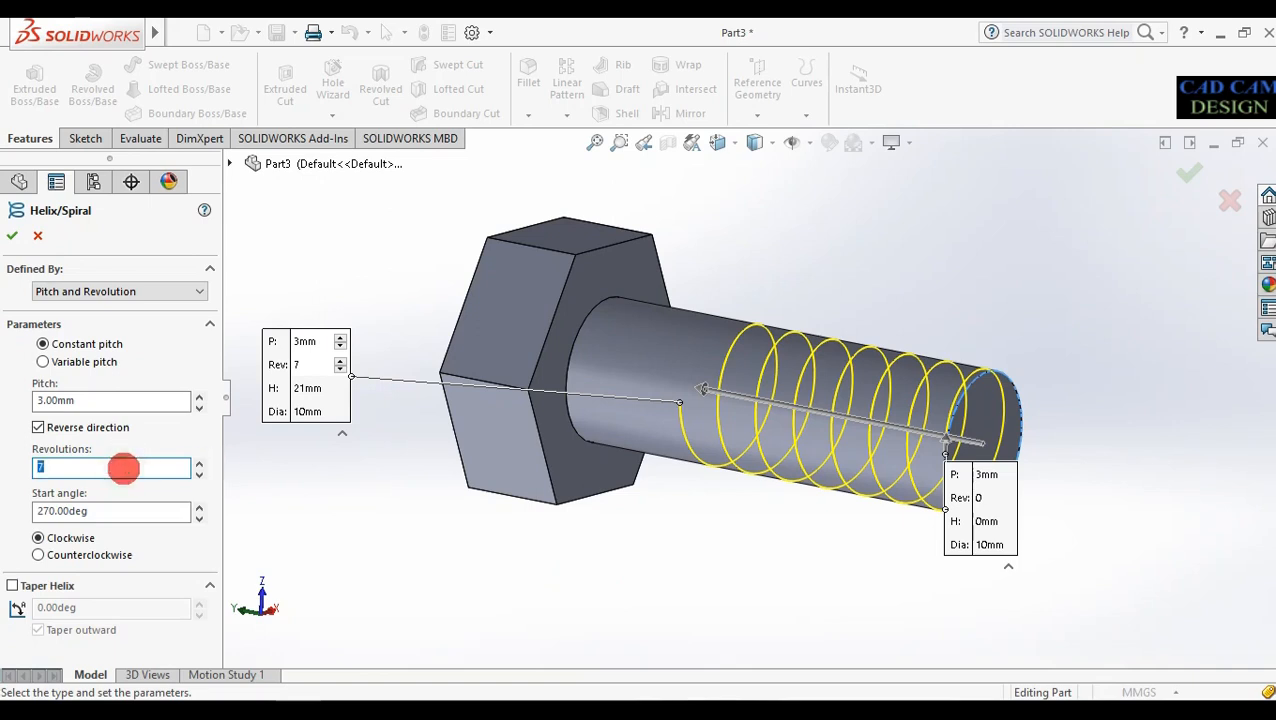
middle_drag(543, 596, 565, 556)
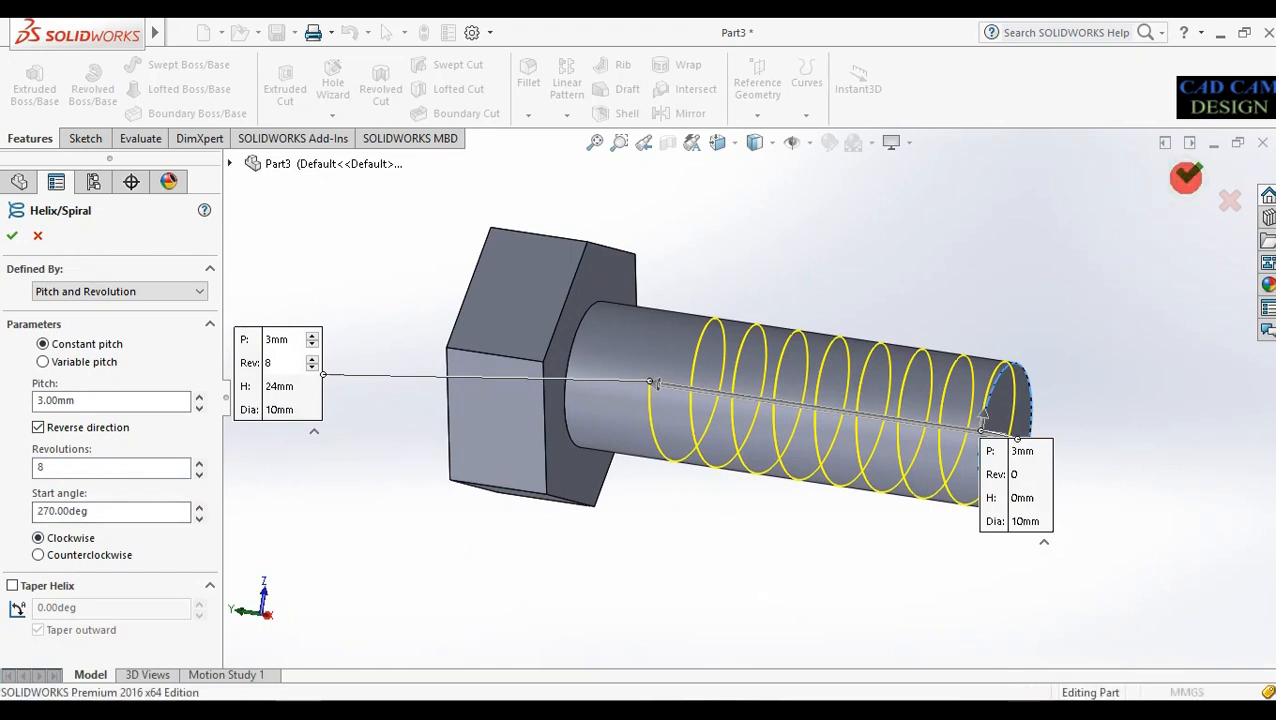
click(1186, 176)
Cut the thread into the shank with a Swept Cut using a 2 mm circular profile along the helix
middle_drag(1086, 399, 1039, 408)
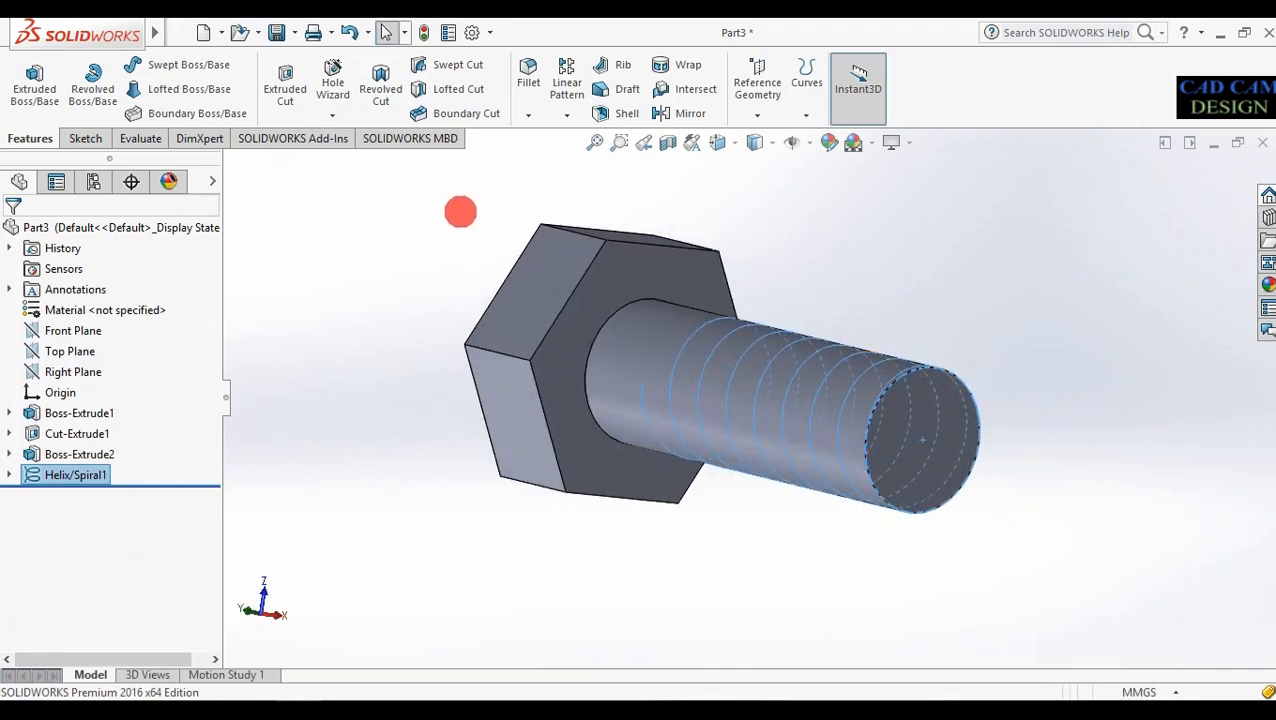
click(420, 64)
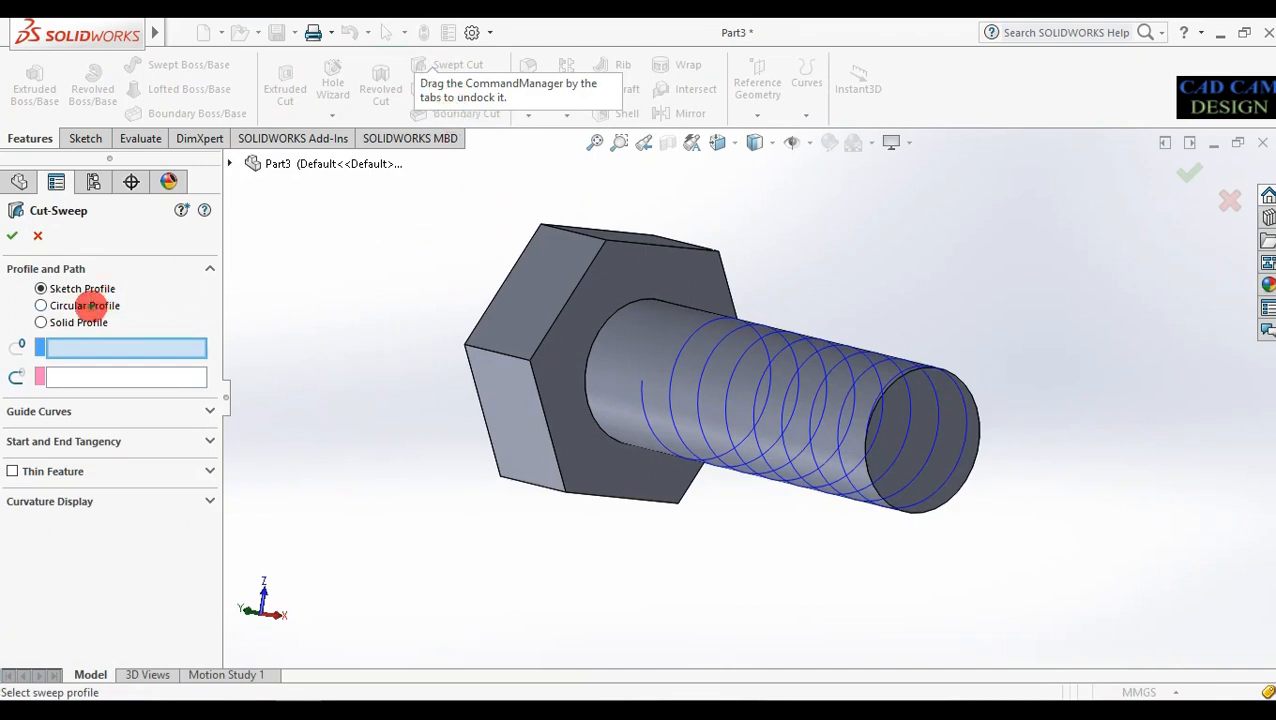
click(41, 305)
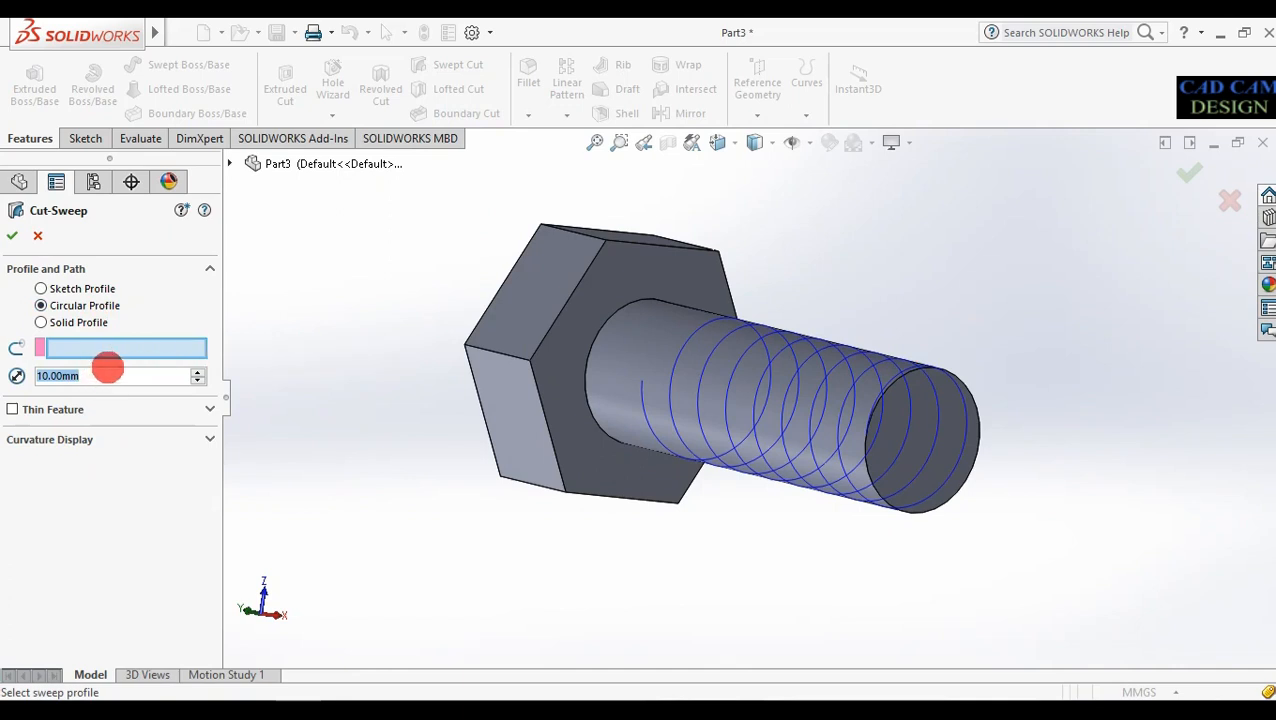
text(2)
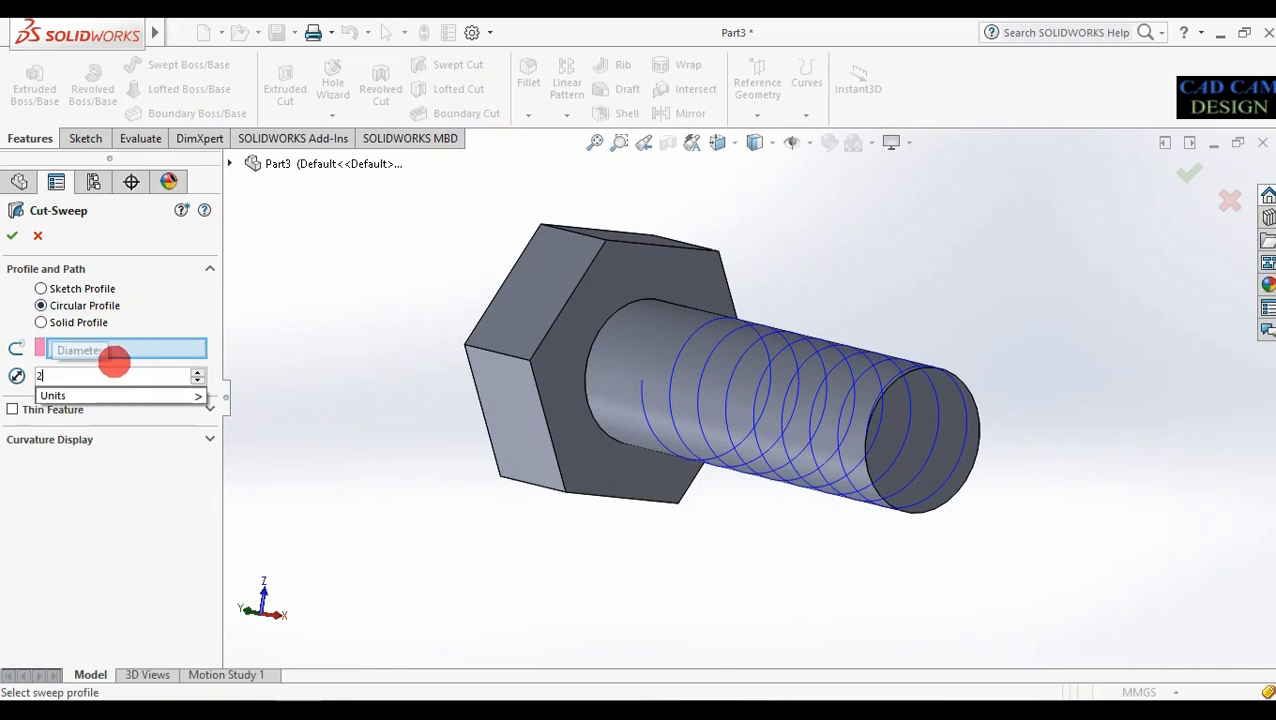
click(128, 345)
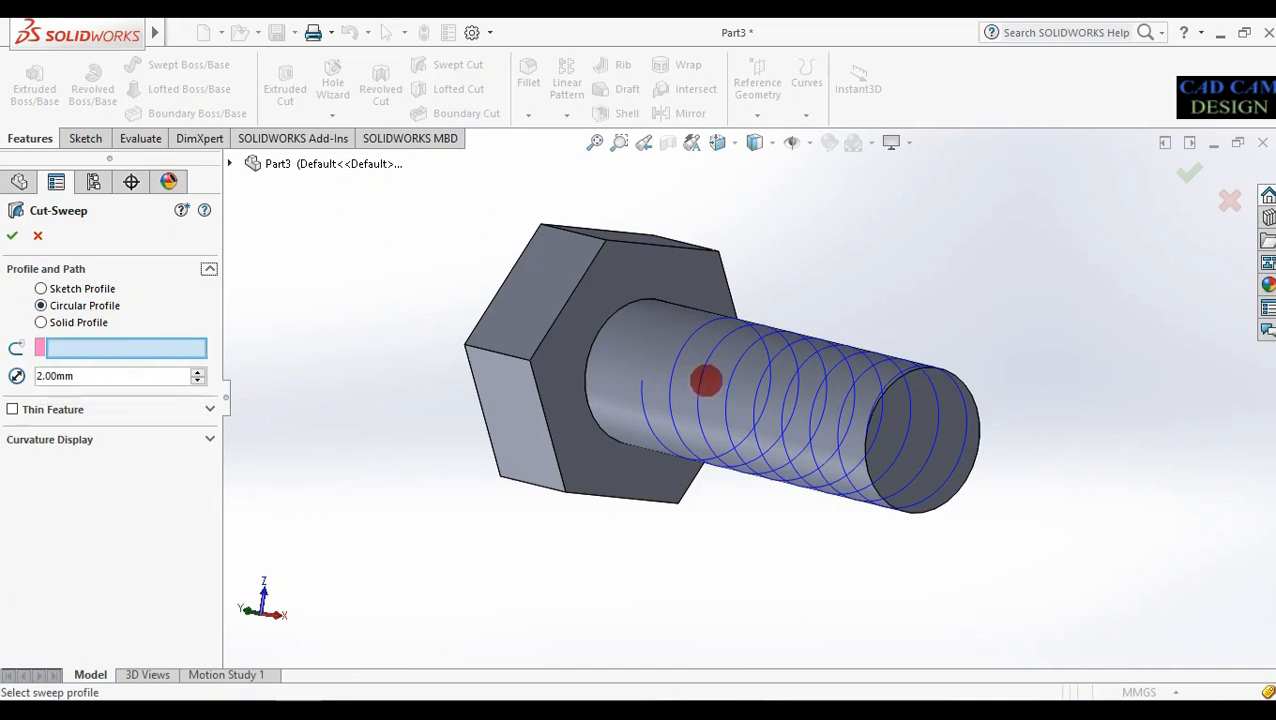
click(795, 403)
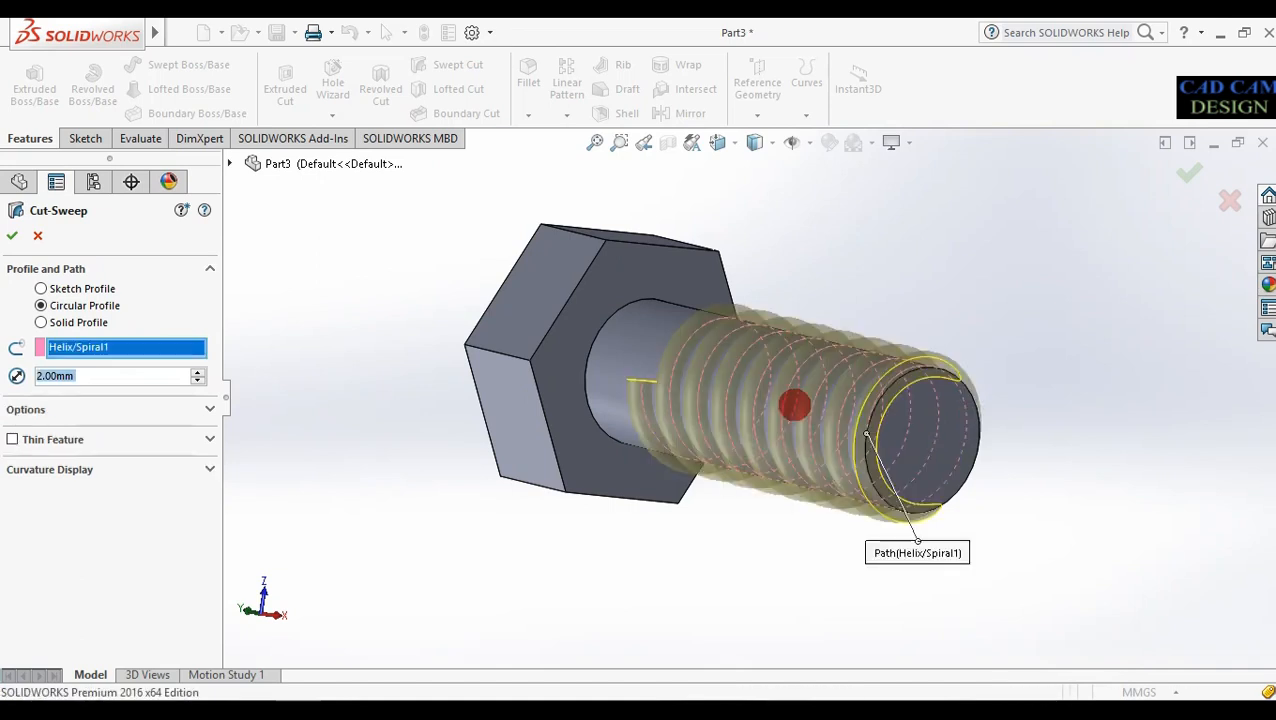
middle_drag(913, 443, 967, 498)
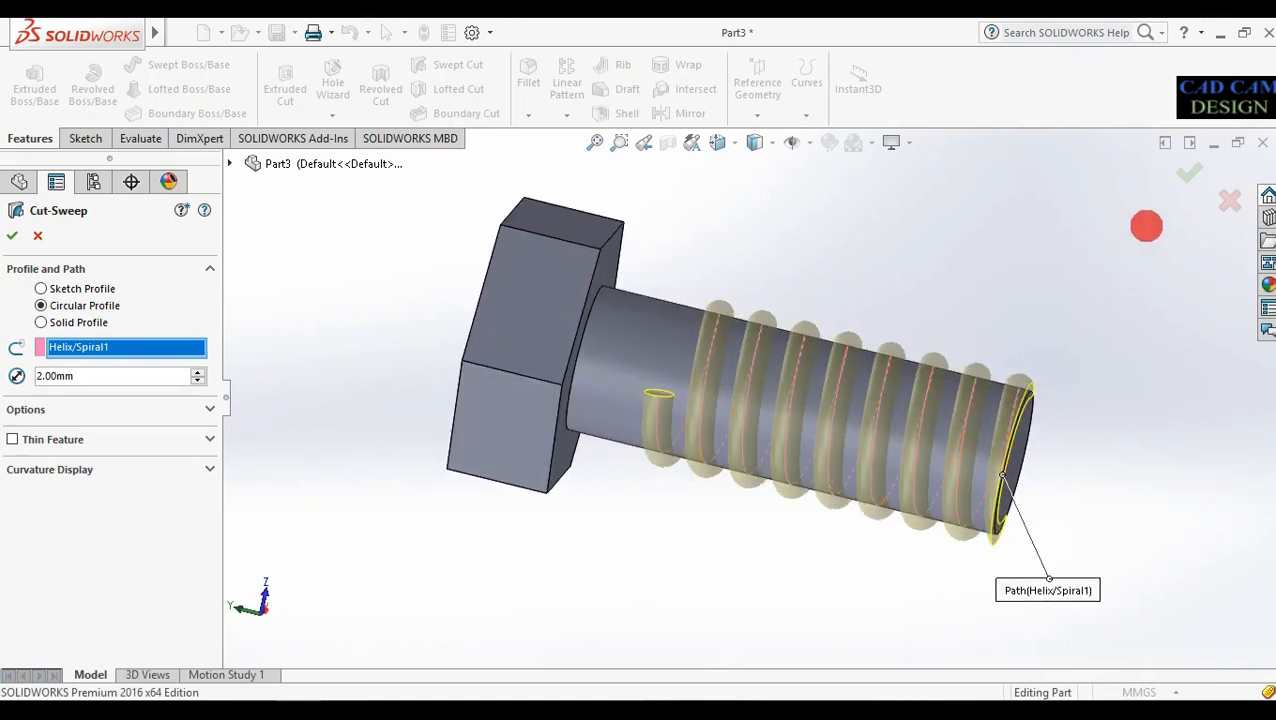
click(1183, 172)
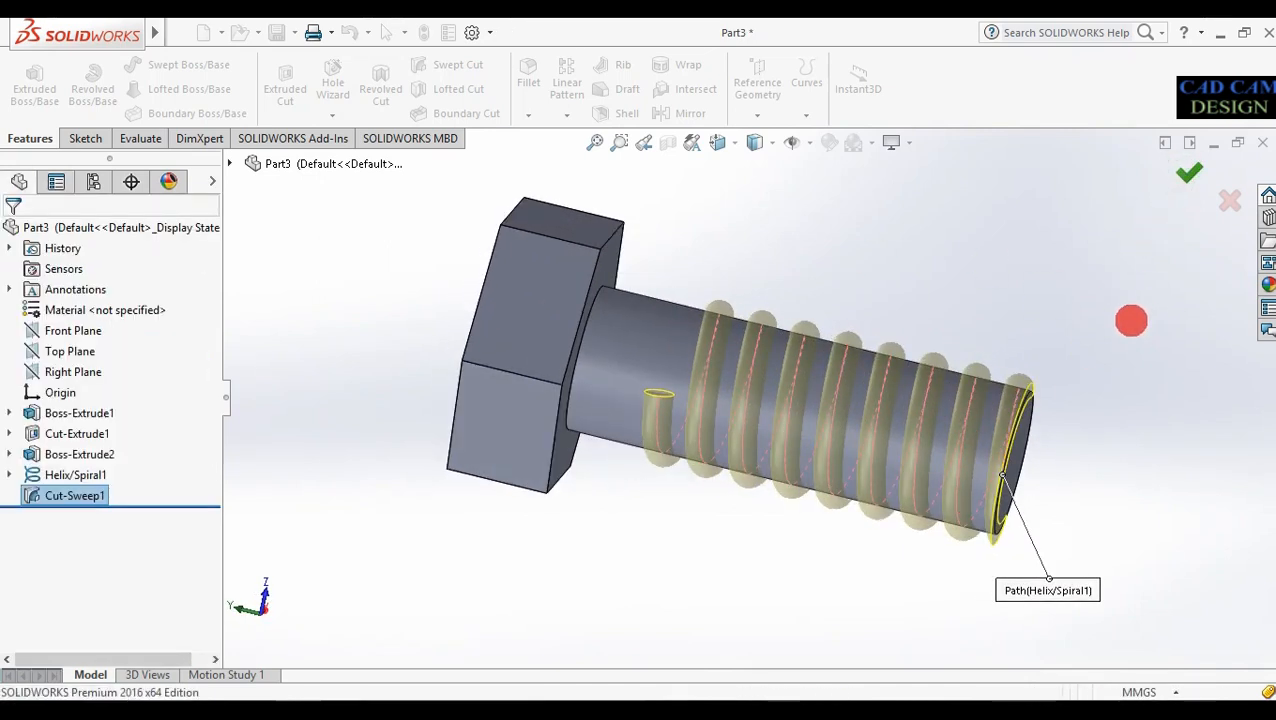
Hide the helix curve on the threaded shank
middle_drag(1072, 445, 860, 463)
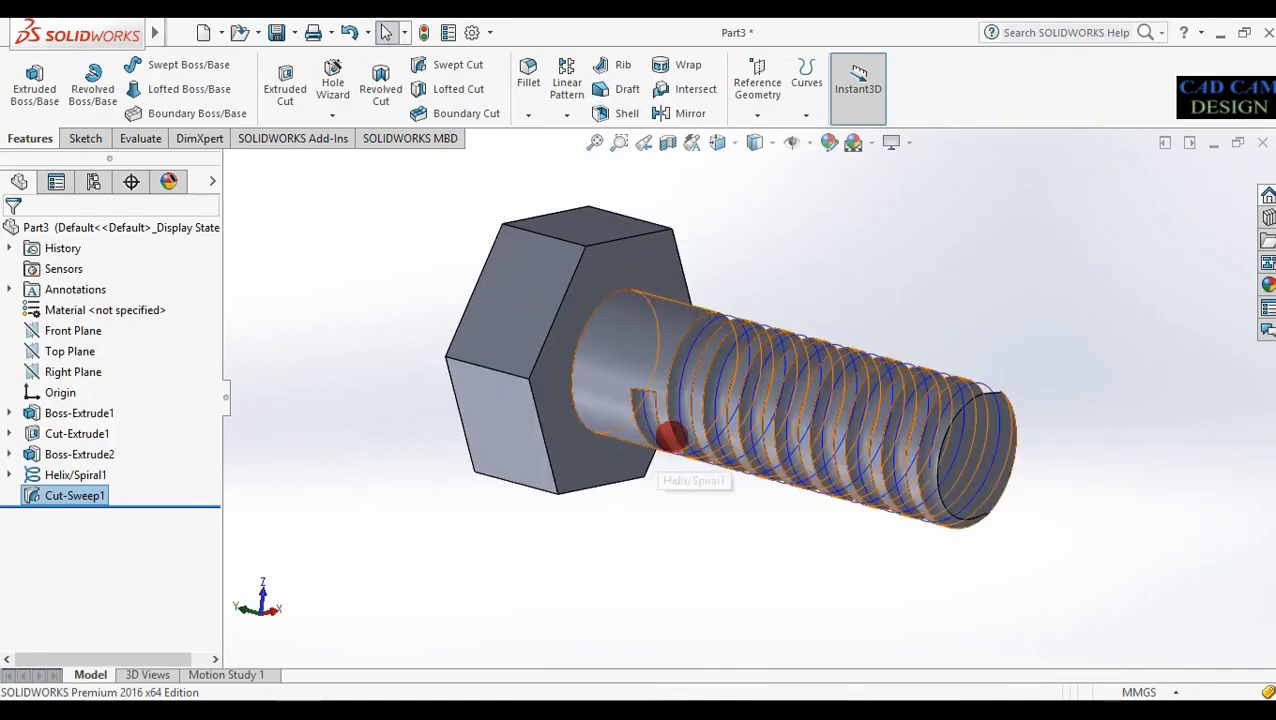
right_click(659, 435)
click(691, 285)
middle_drag(721, 537, 809, 492)
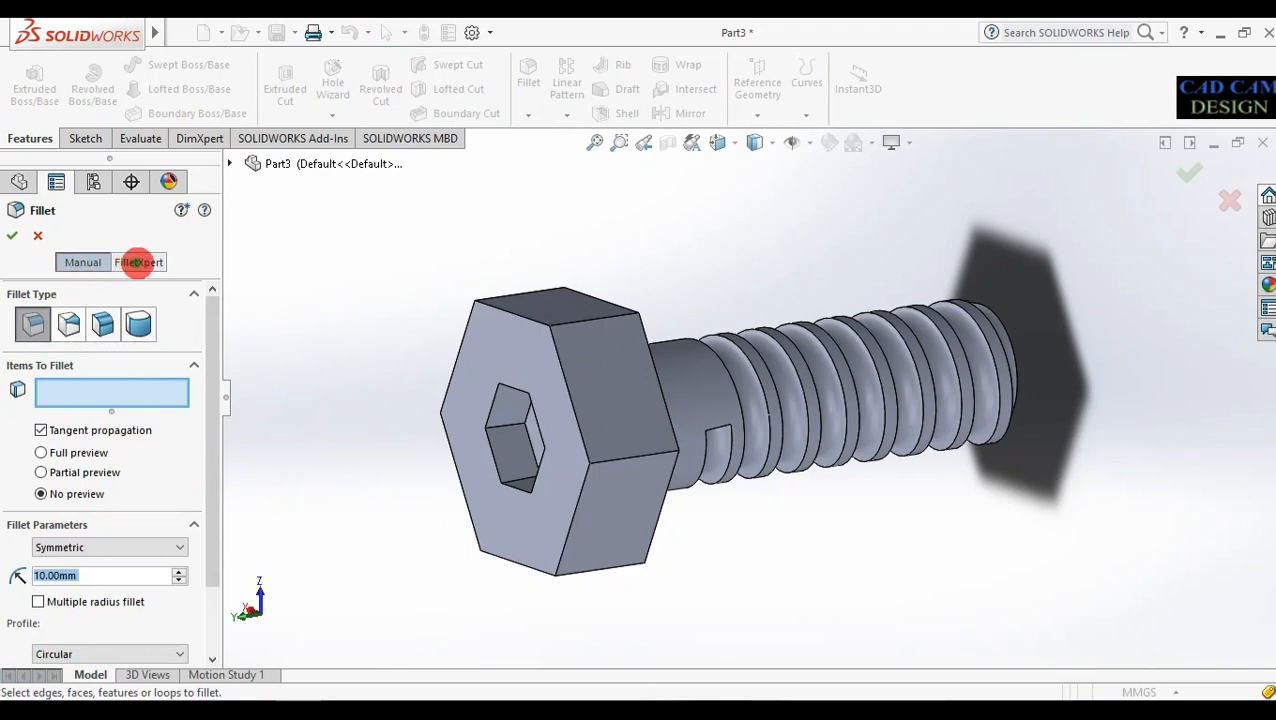
click(139, 262)
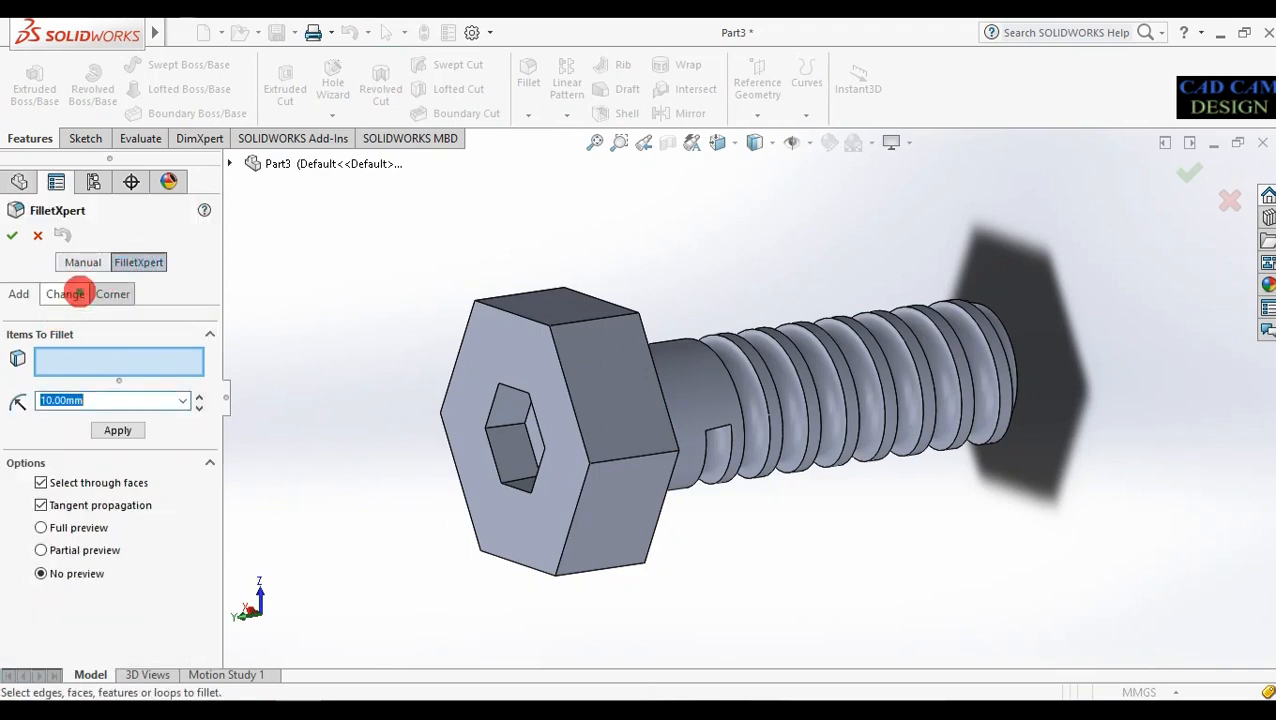
click(79, 293)
click(110, 293)
click(20, 293)
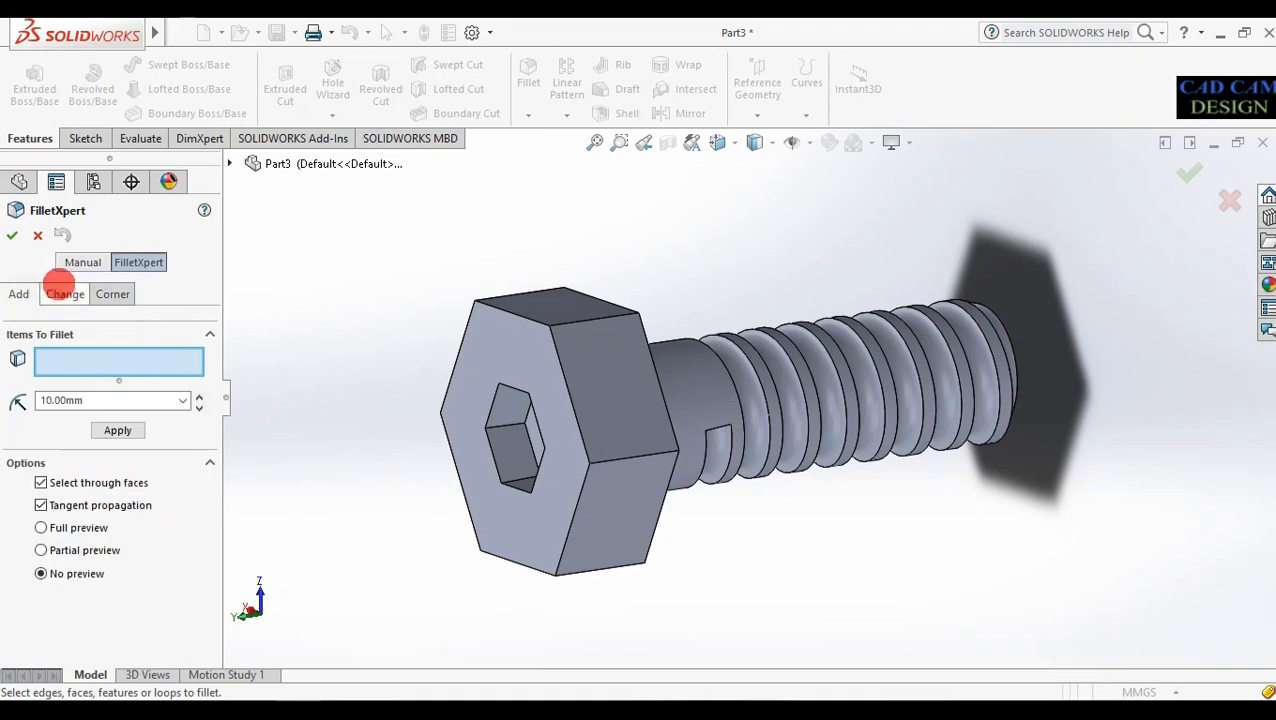
click(84, 262)
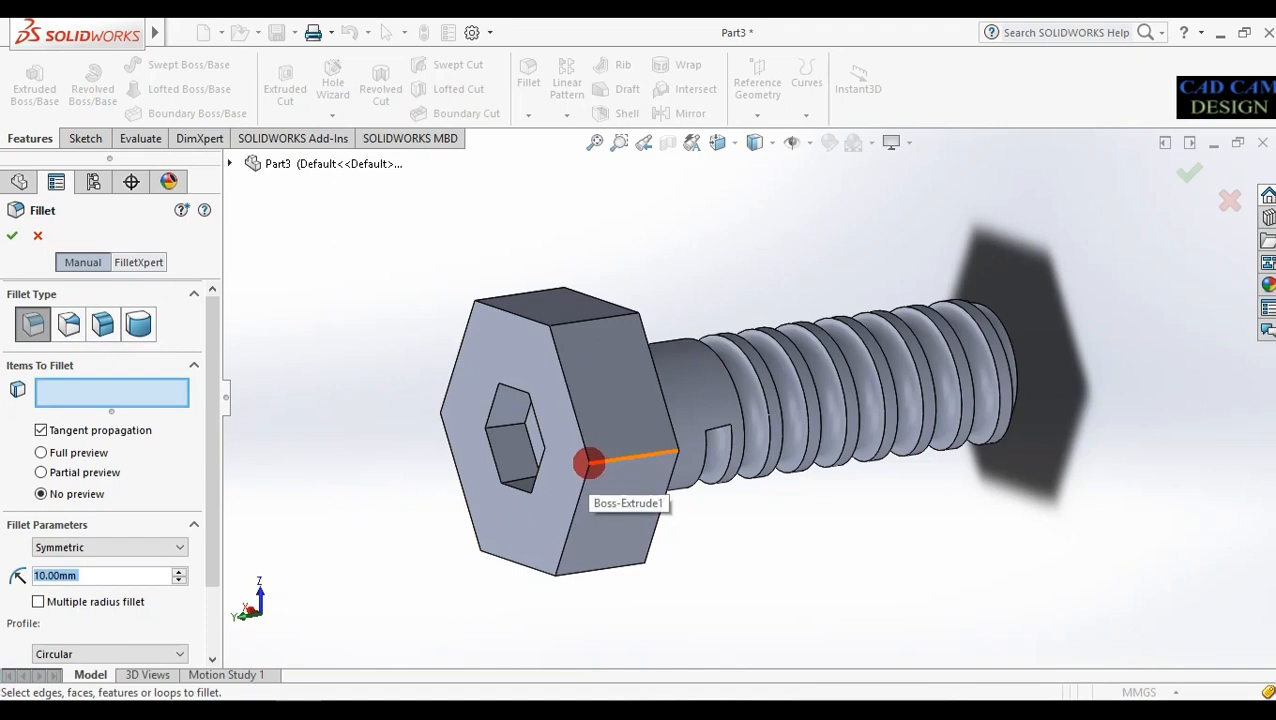
Fillet the six parallel corner edges of the hex head with a symmetric 2 mm radius
click(593, 461)
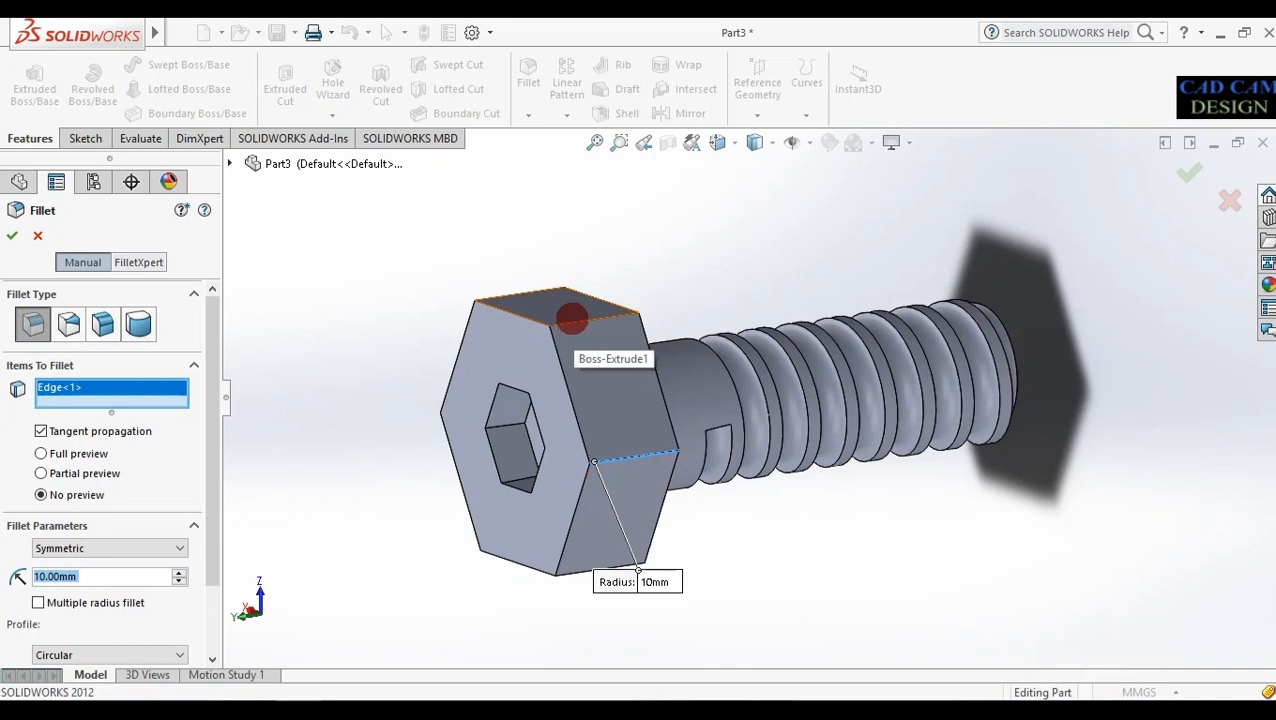
click(567, 321)
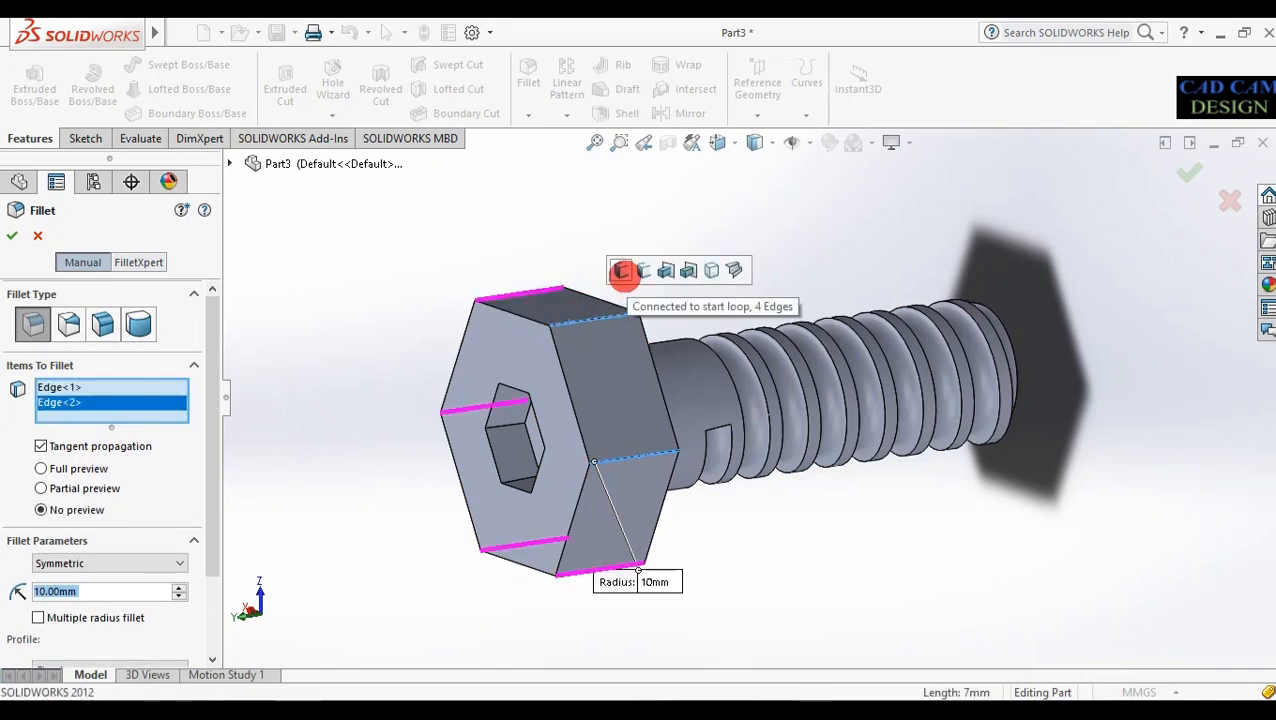
click(622, 272)
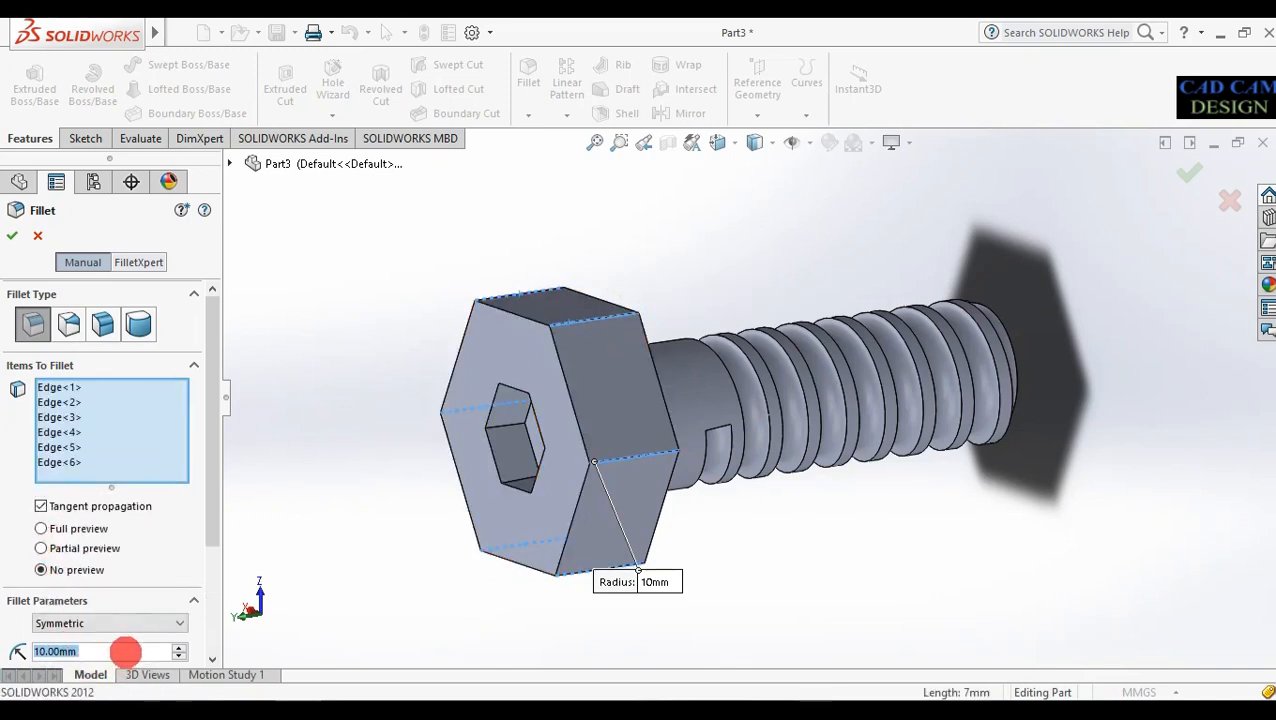
text(2)
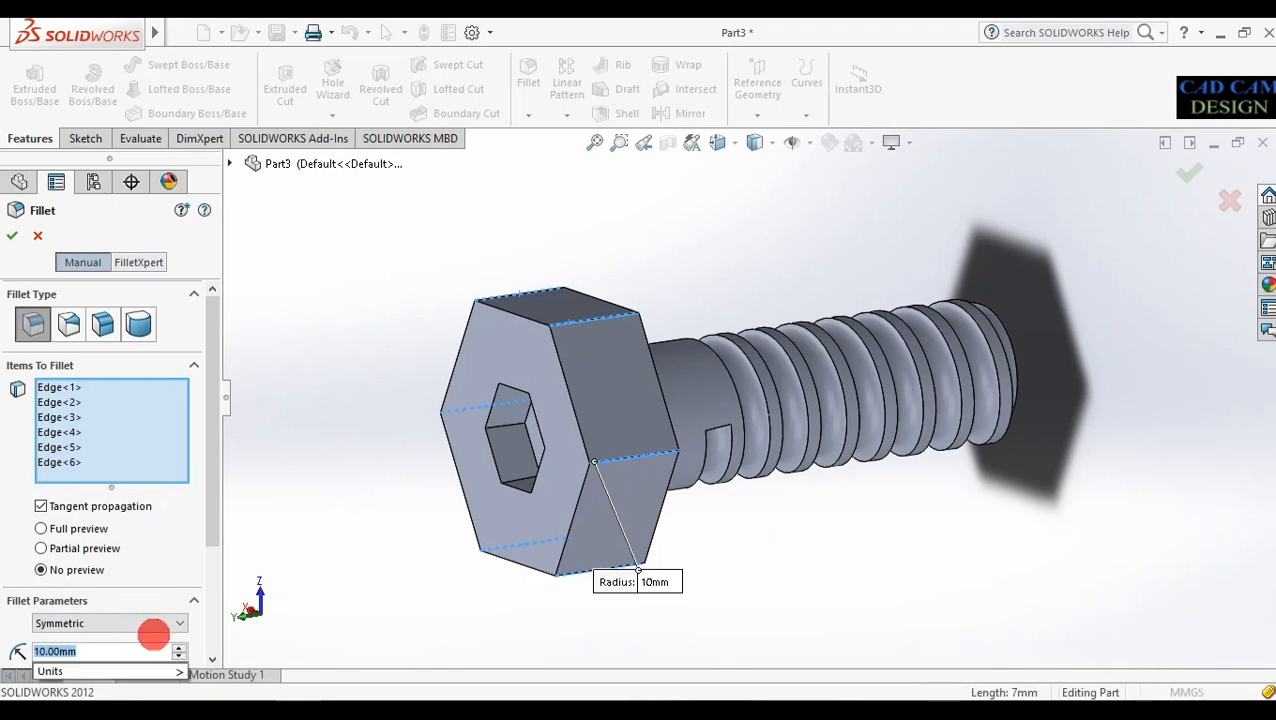
key(Return)
middle_drag(441, 598, 540, 515)
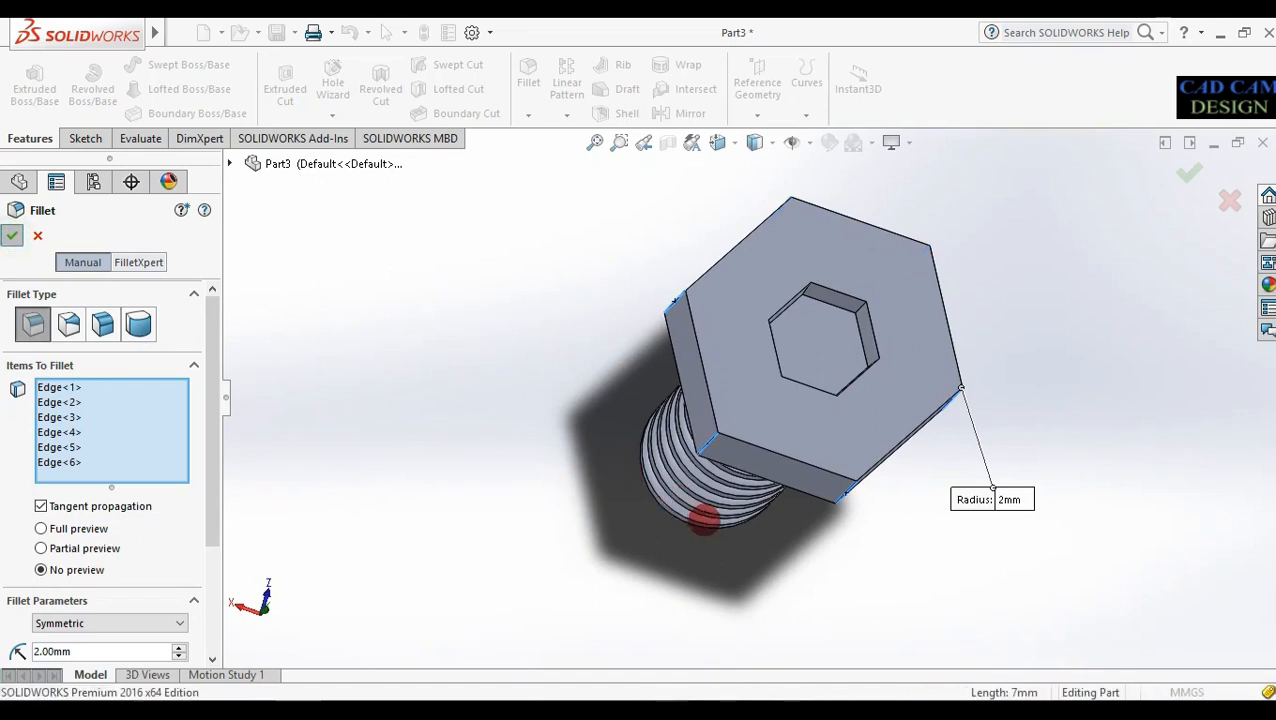
key(Return)
Edit the head corner fillet and set its radius to 0.5 mm
middle_drag(703, 519, 528, 513)
right_click(52, 515)
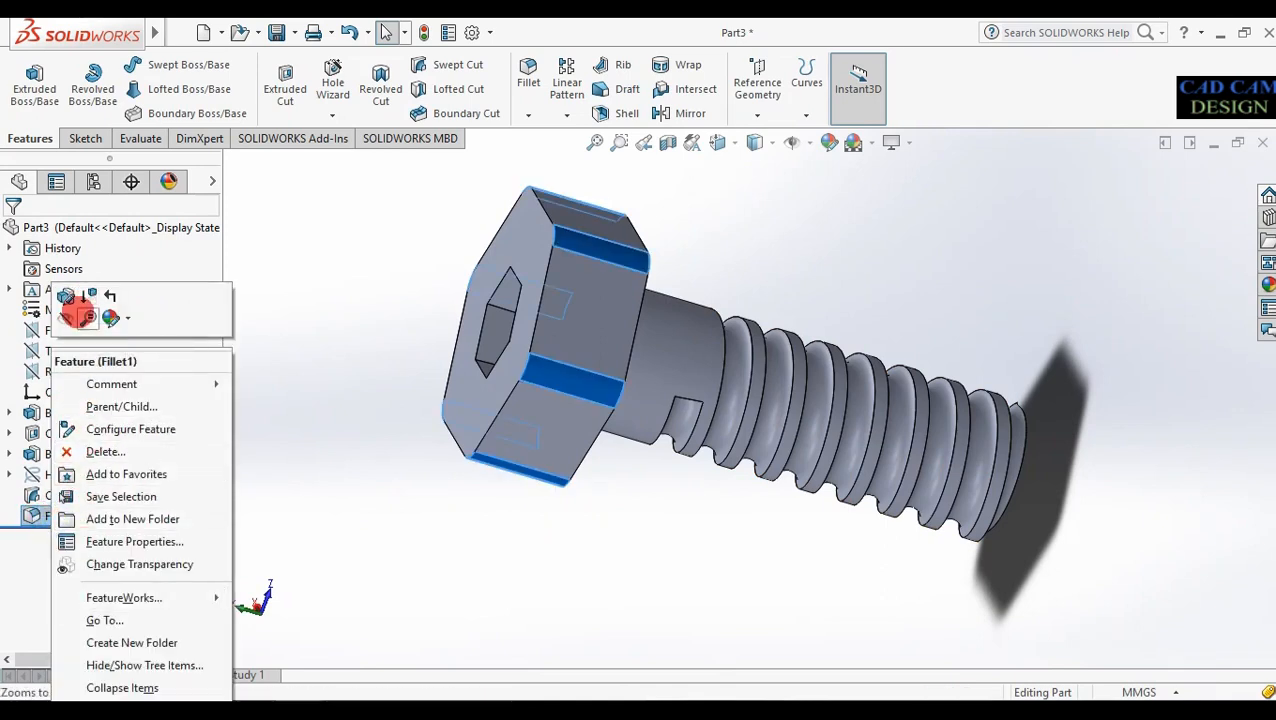
click(72, 298)
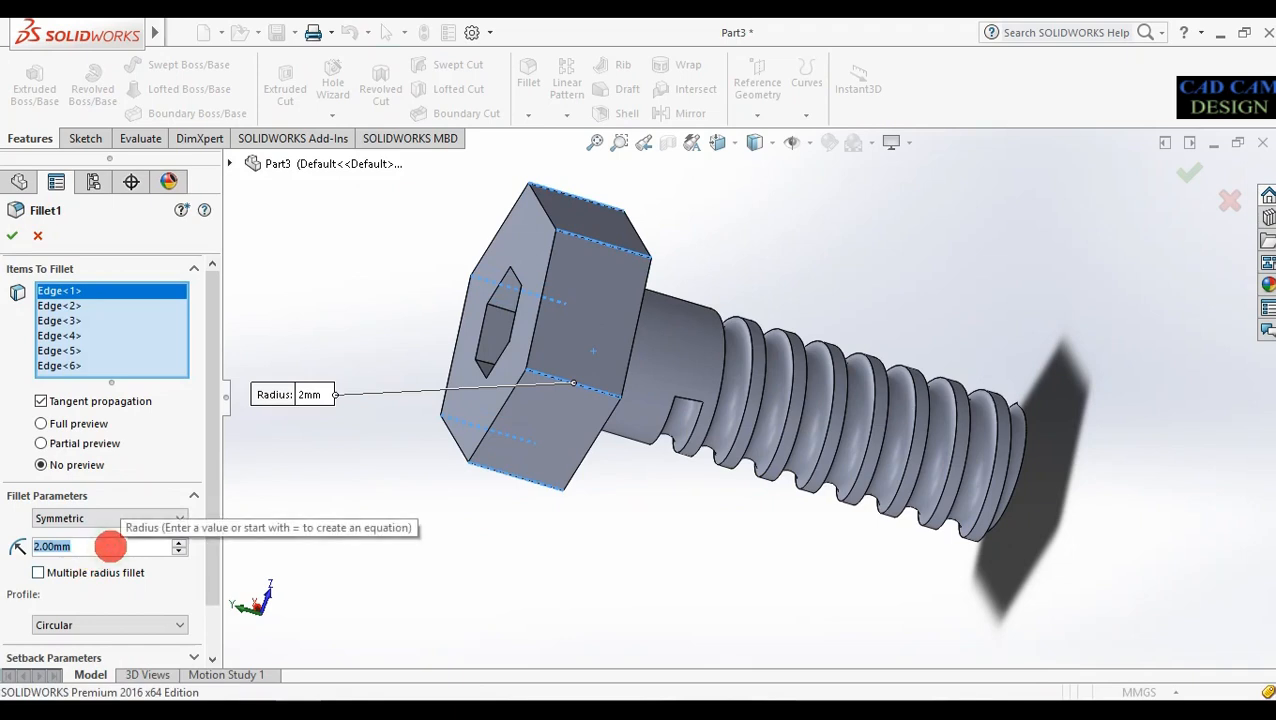
text(0.5)
key(Return)
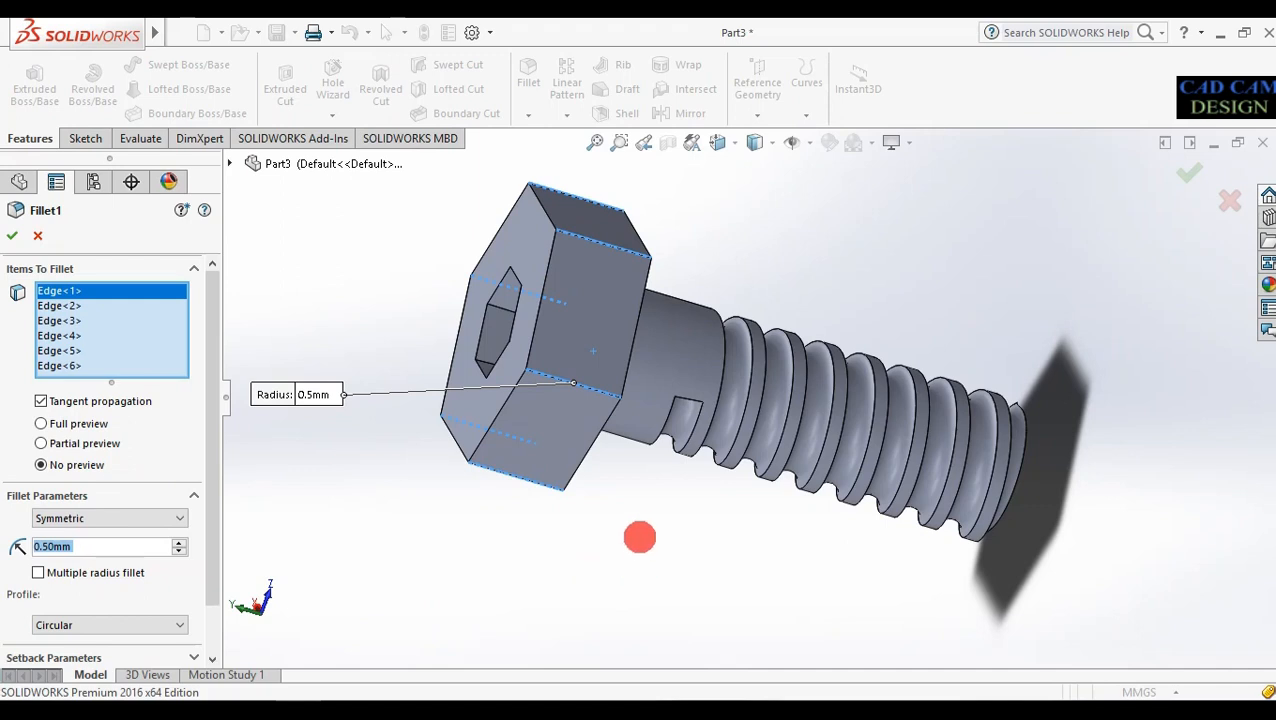
click(12, 236)
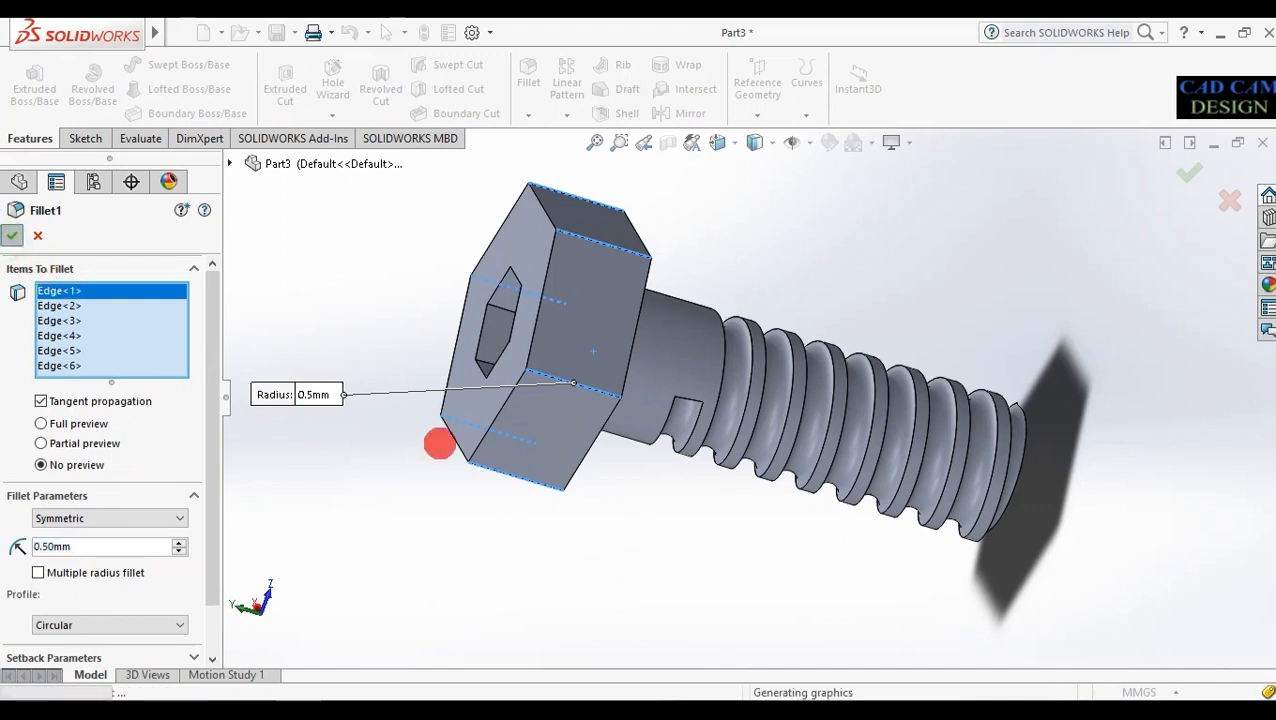
Try to fillet the outer hexagonal edge loops on both faces of the head with a 0.9 mm radius
middle_drag(572, 507, 618, 515)
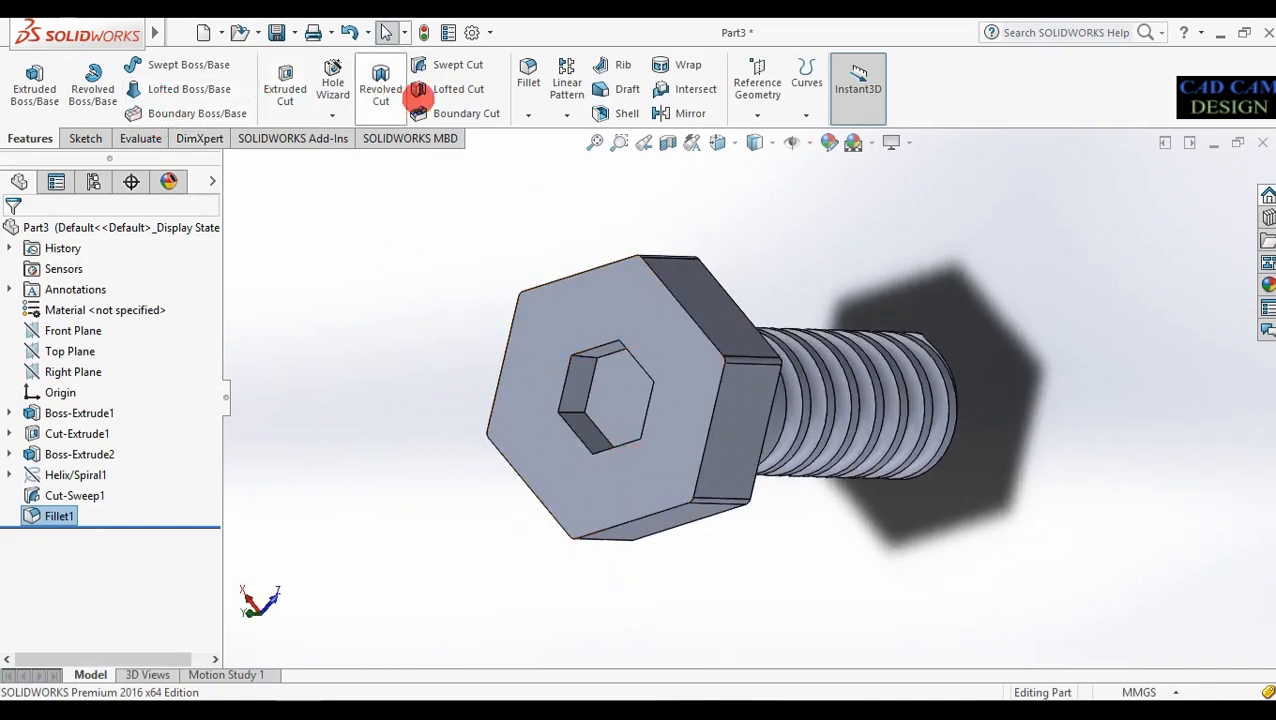
click(531, 72)
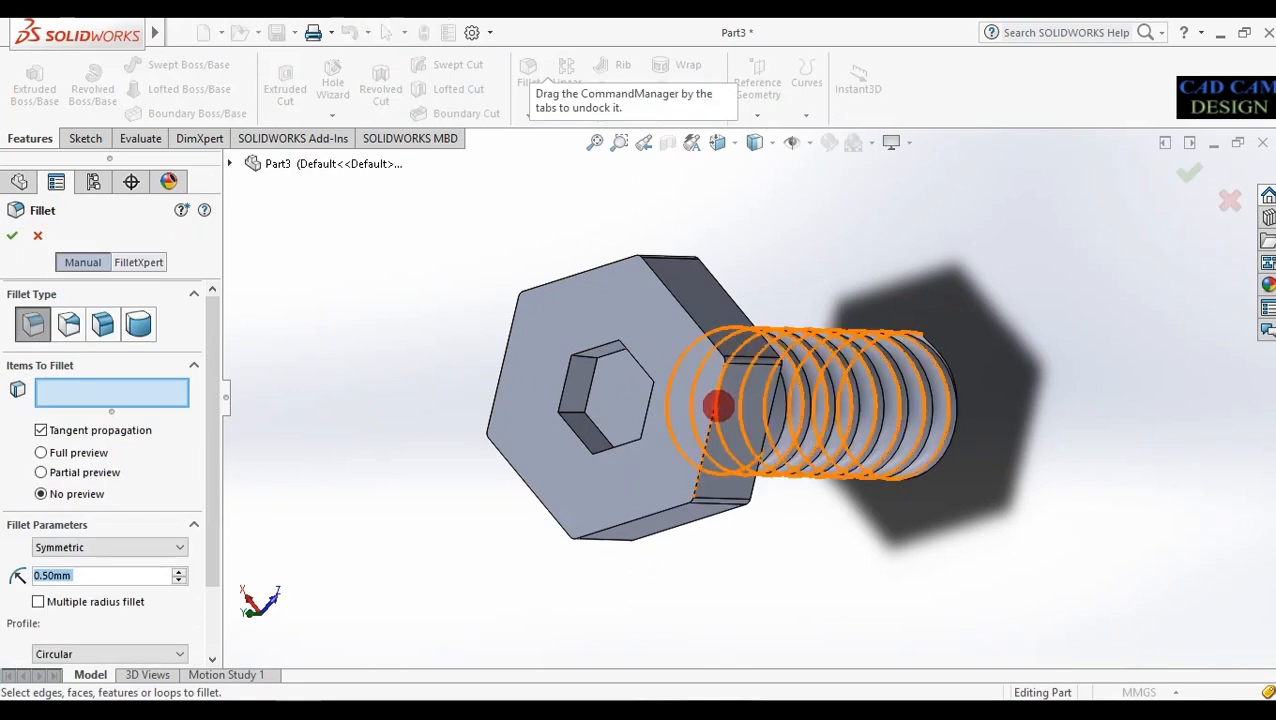
click(697, 477)
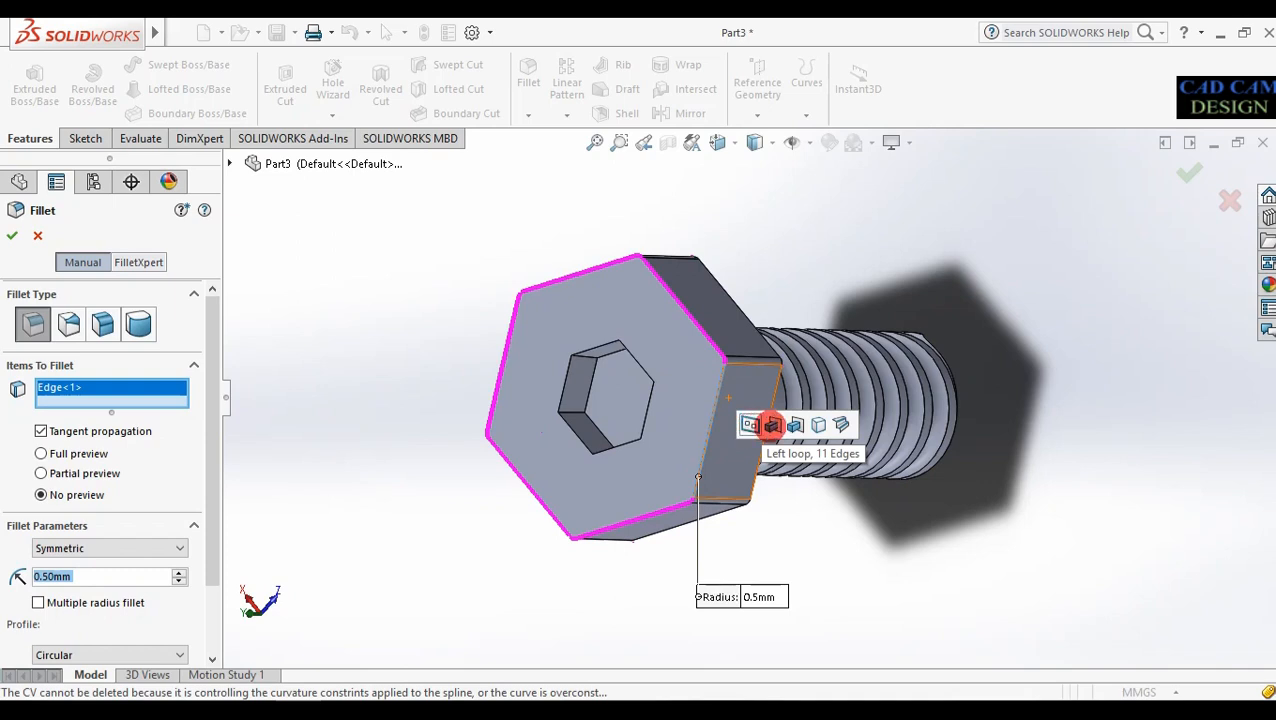
click(769, 425)
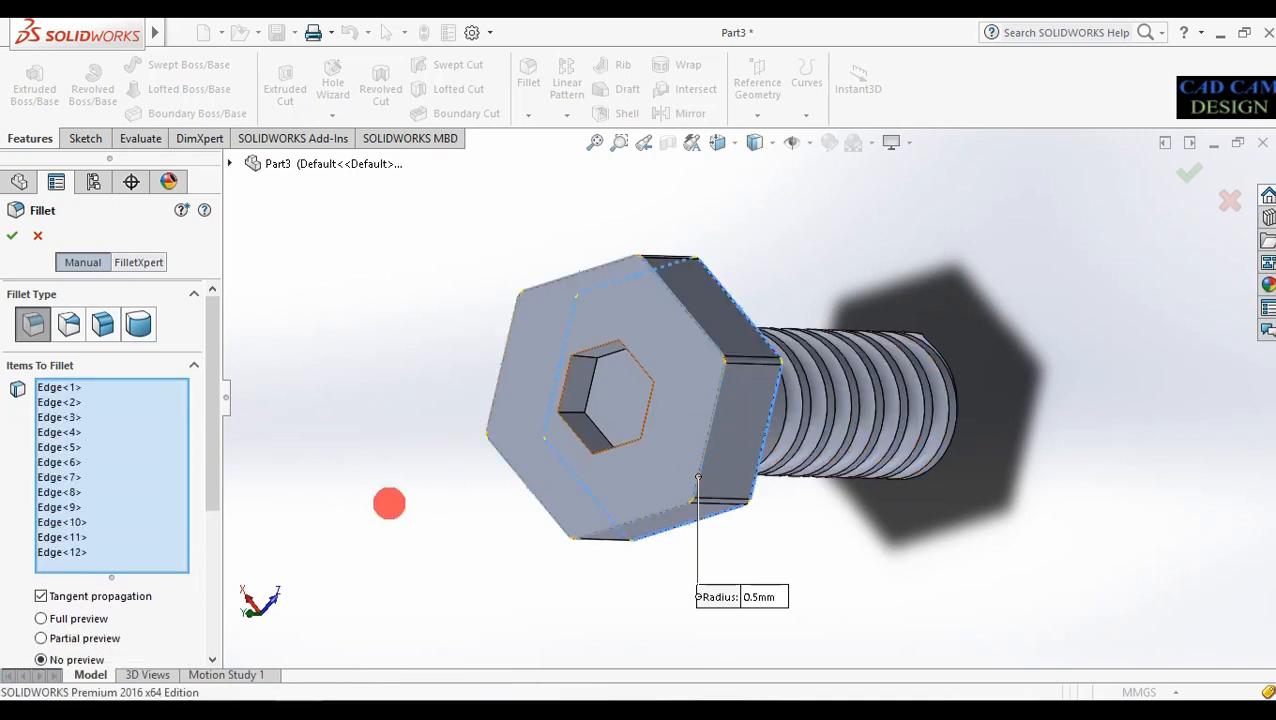
drag(210, 488, 205, 555)
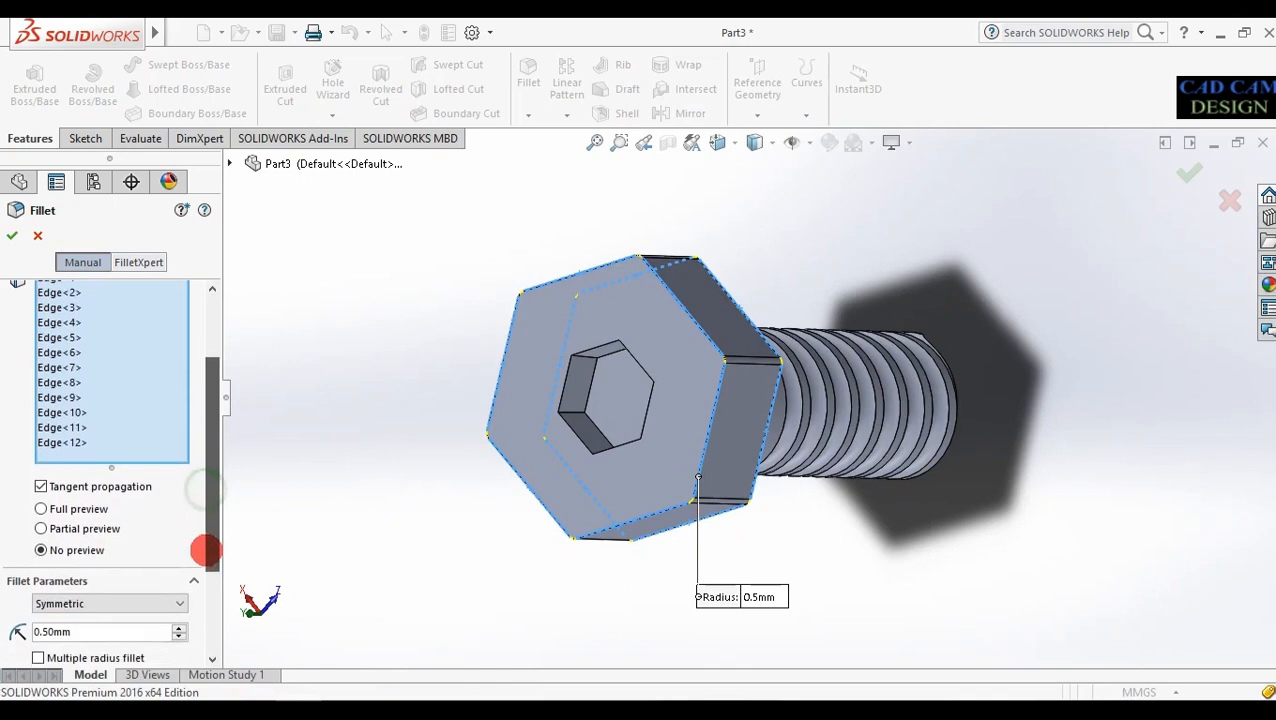
text(0.9)
key(Return)
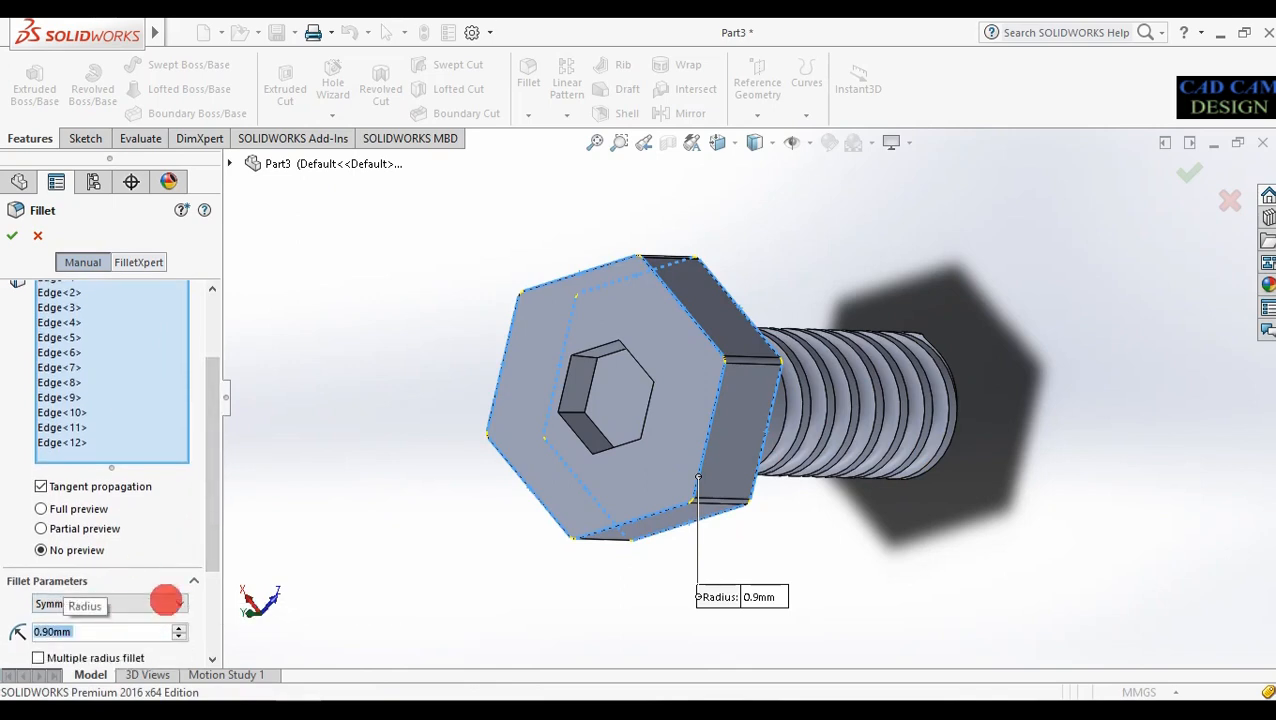
click(12, 234)
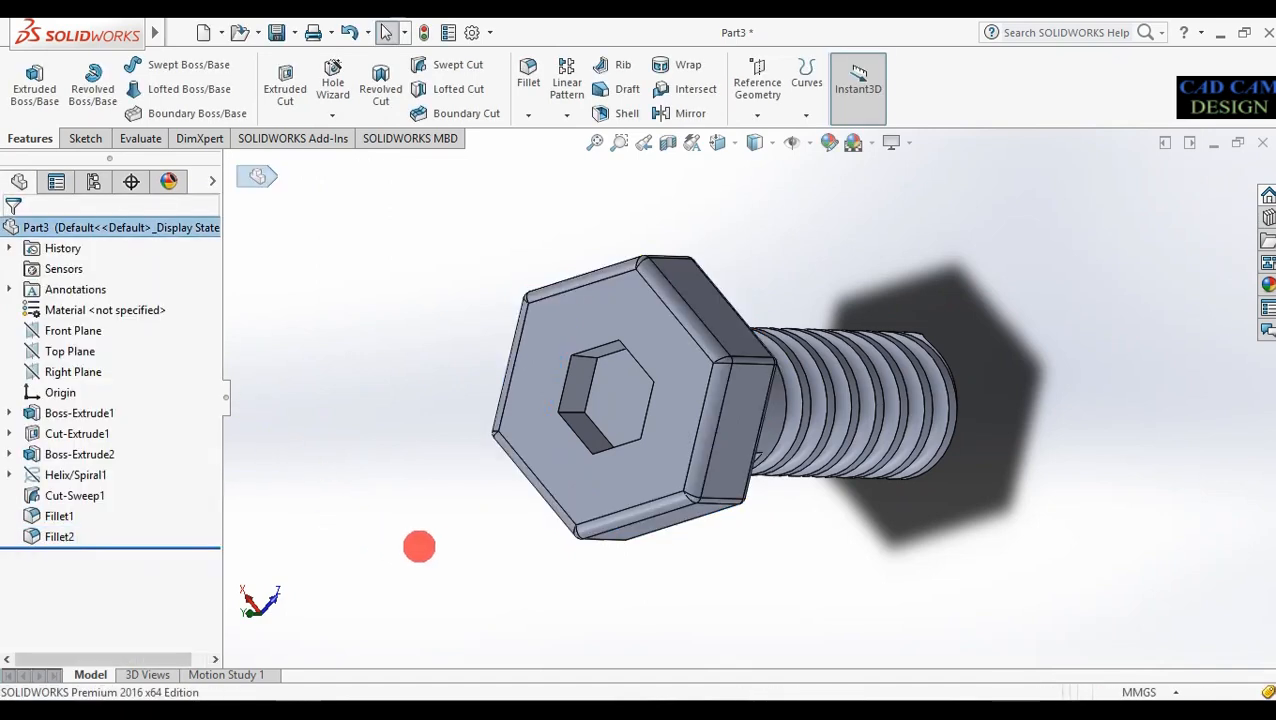
right_click(42, 537)
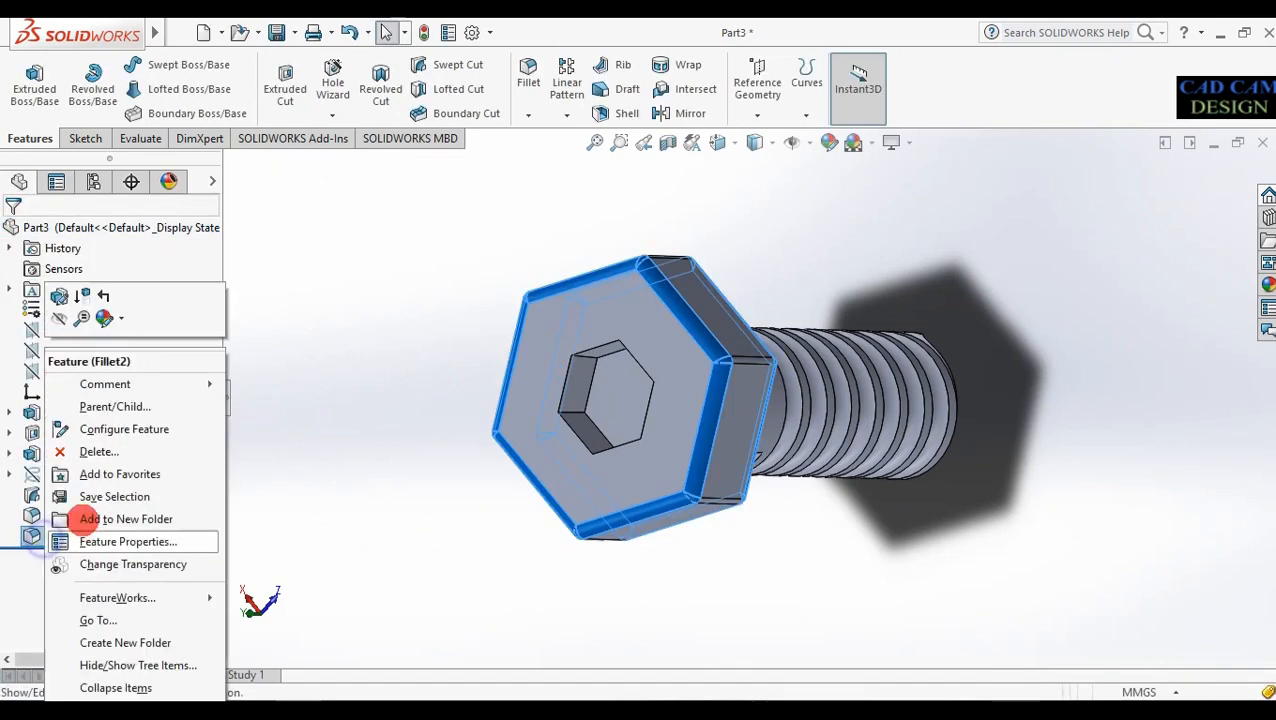
click(58, 295)
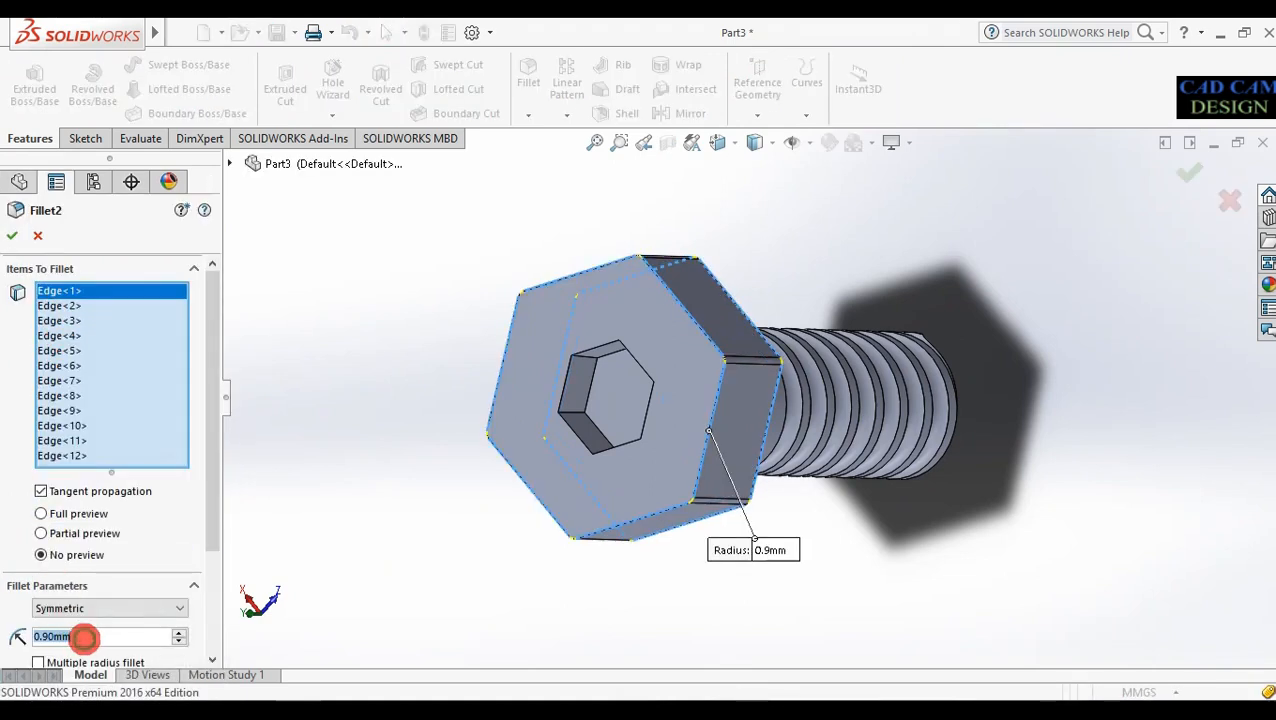
click(36, 230)
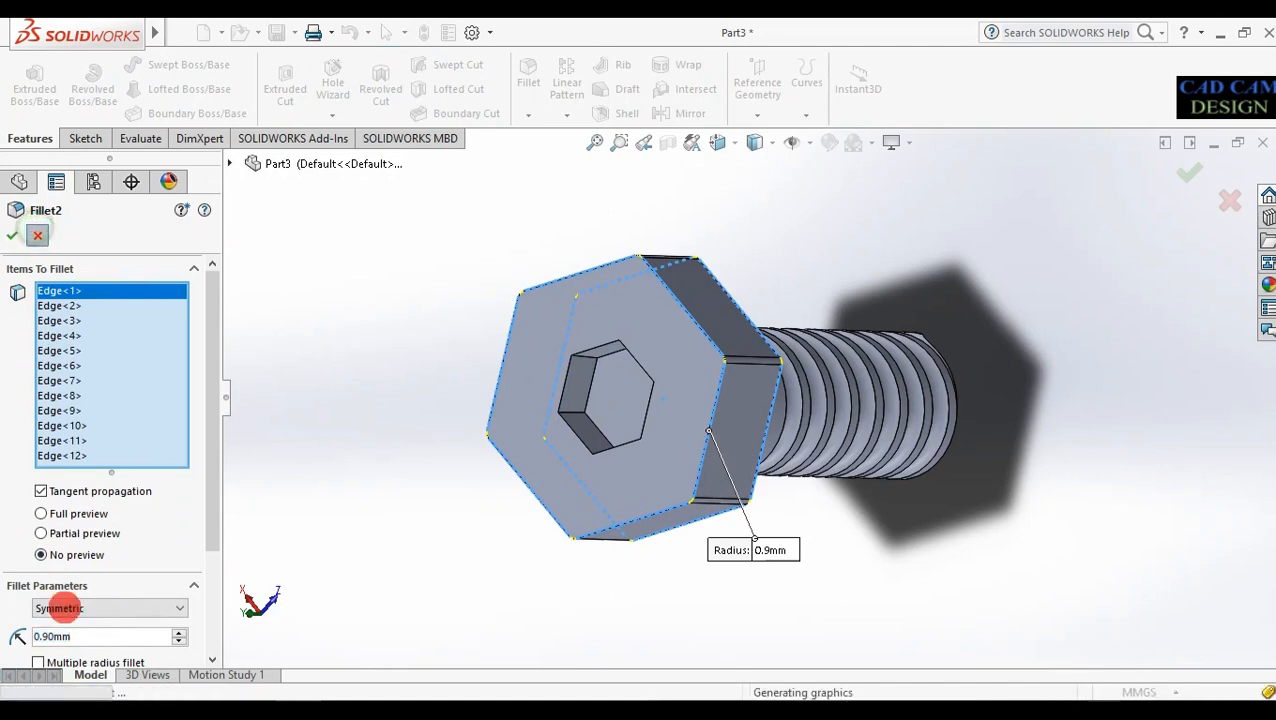
Delete the 0.9 mm fillet from the head's outer edge loops
right_click(50, 537)
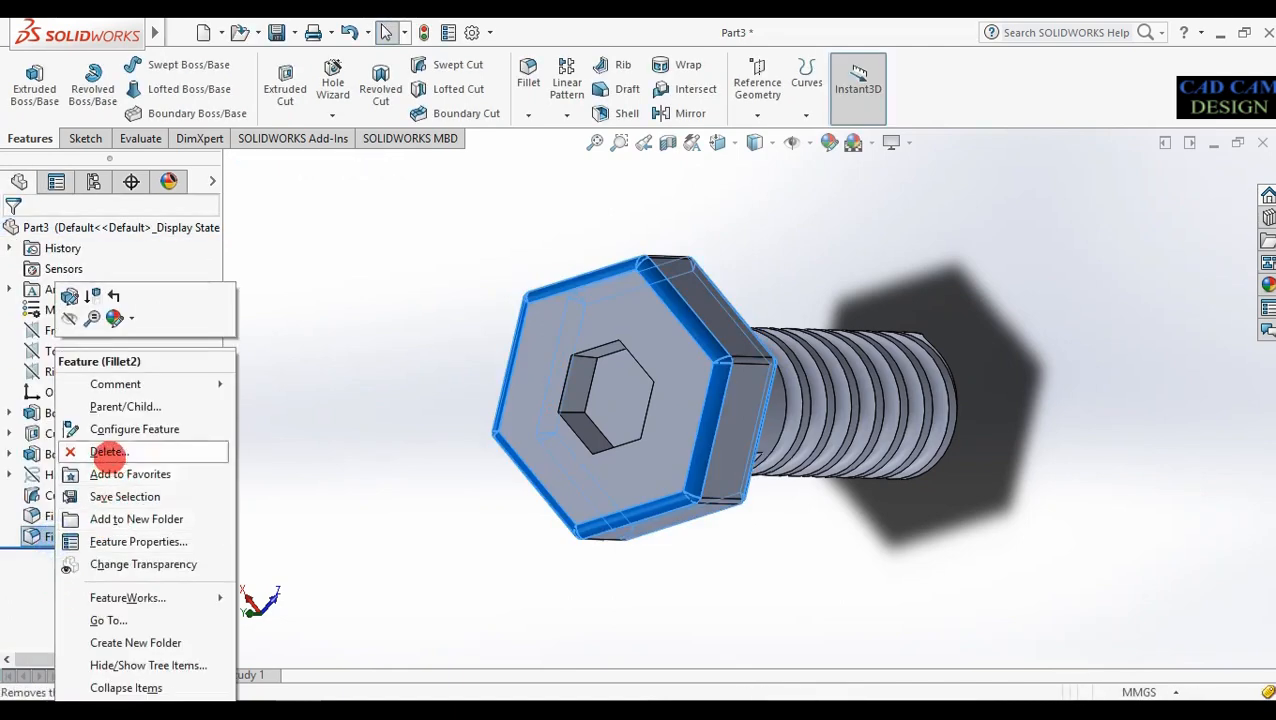
click(108, 451)
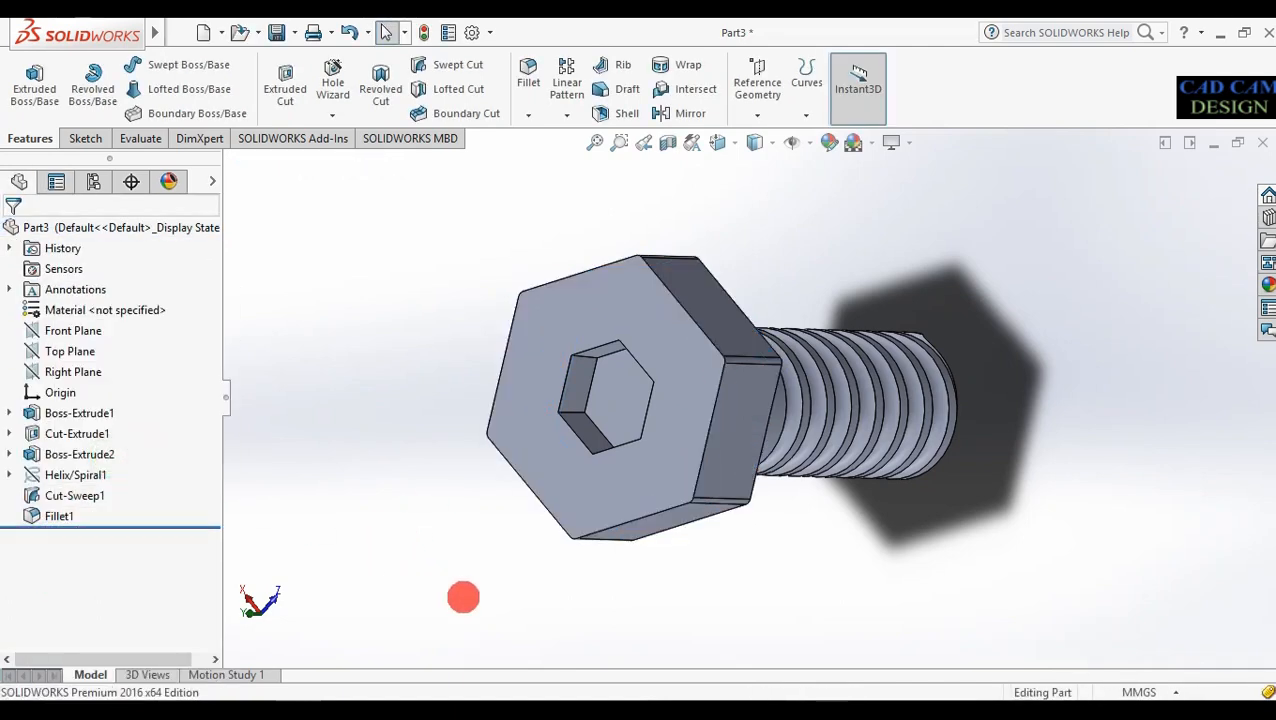
middle_drag(686, 618, 604, 464)
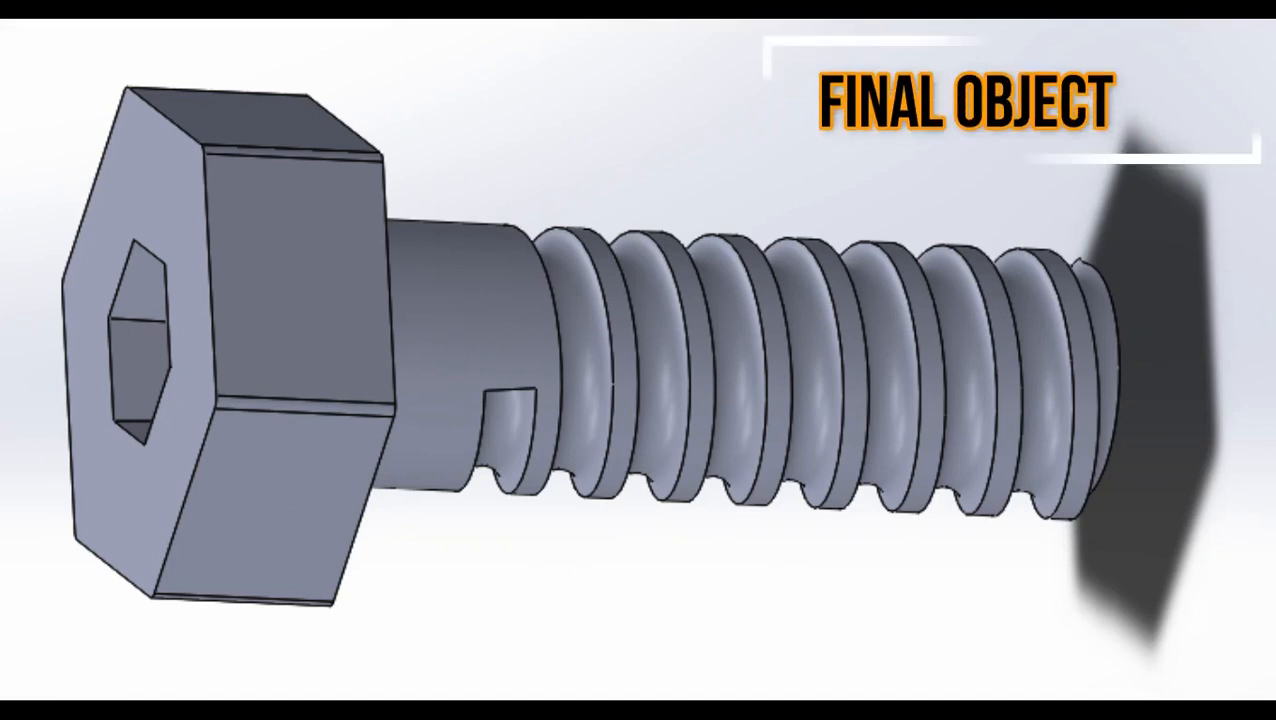